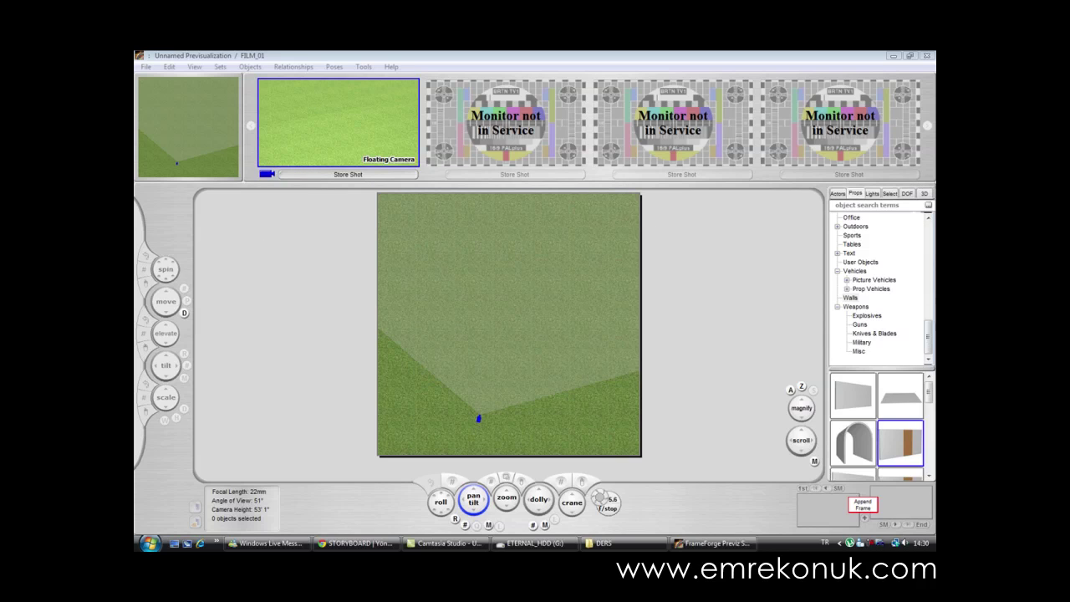
- Browse the Walls and Guns categories of the props library
{"action": "left_click", "coordinate": [858, 198]}
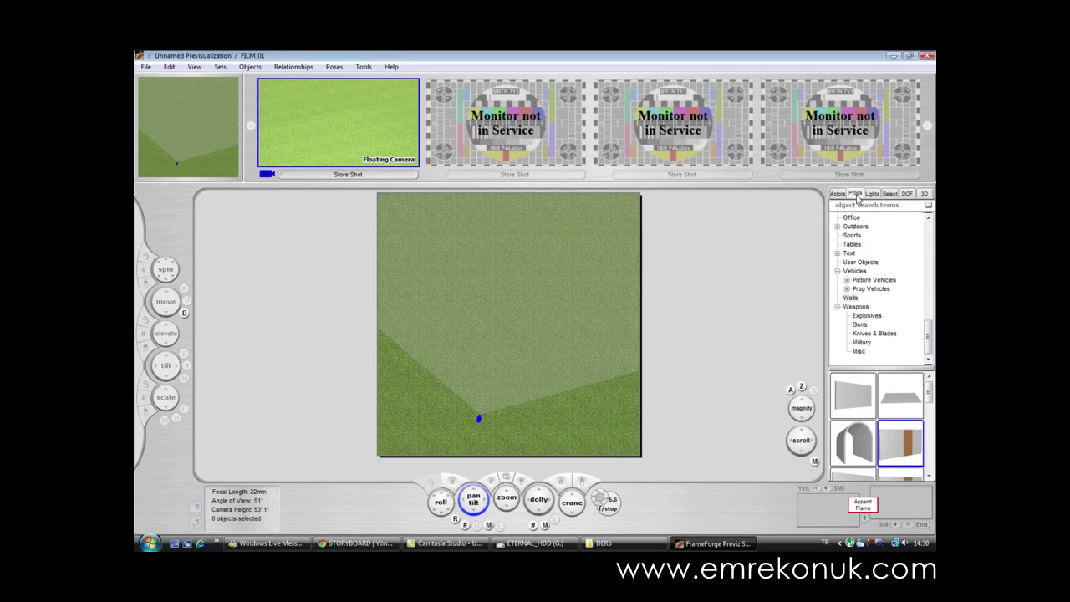
{"action": "left_click", "coordinate": [850, 298]}
{"action": "mouse_move", "coordinate": [852, 402]}
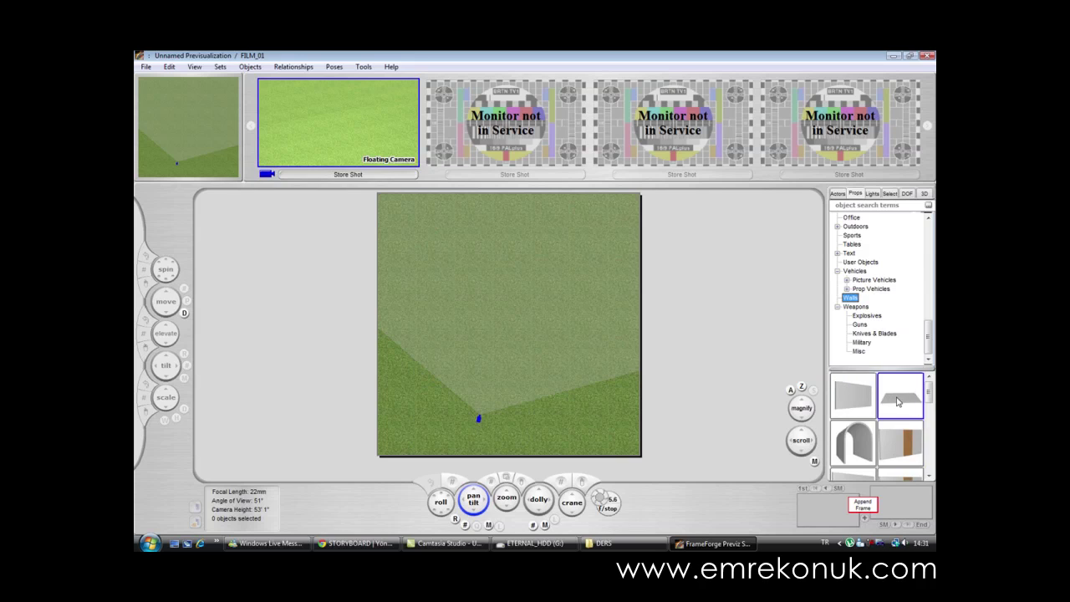
{"action": "mouse_move", "coordinate": [897, 402]}
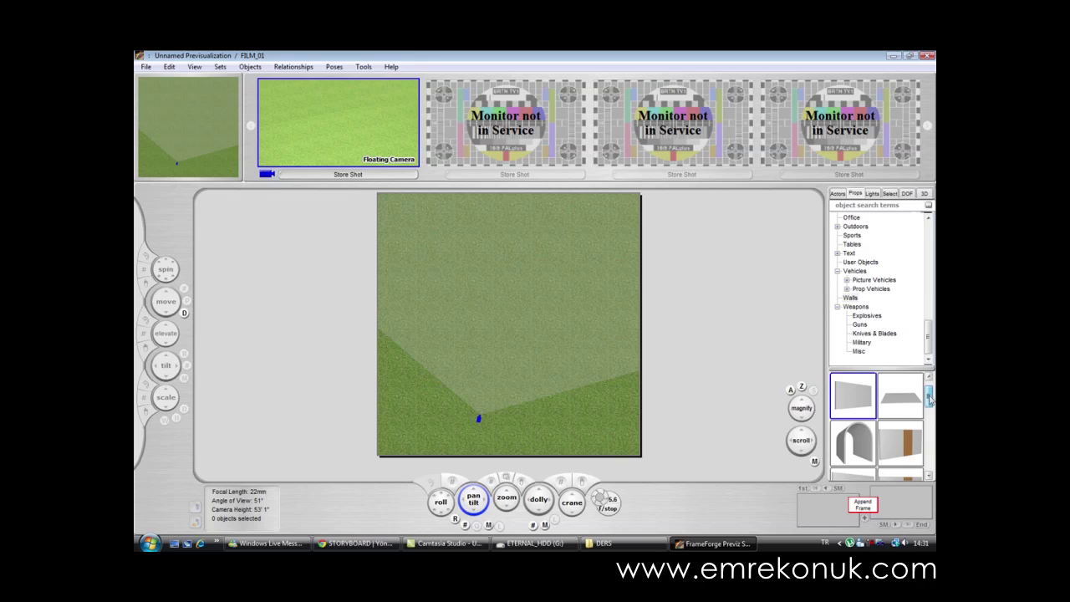
{"action": "left_click", "coordinate": [860, 325]}
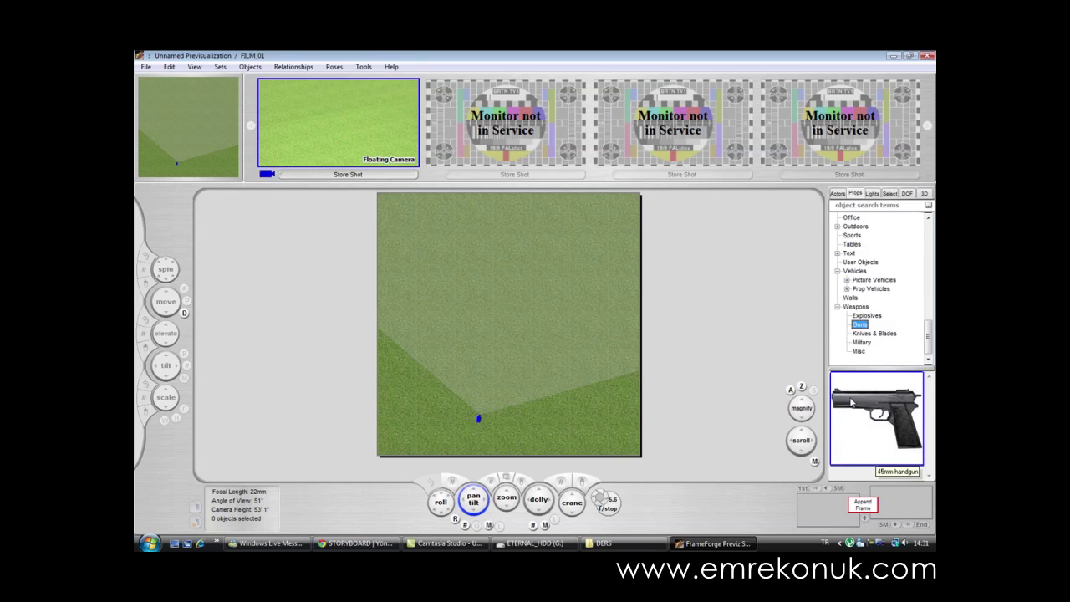
- Add a vertical plain wall from the Walls props to the set and move it slightly farther from the camera
{"action": "left_click", "coordinate": [850, 298]}
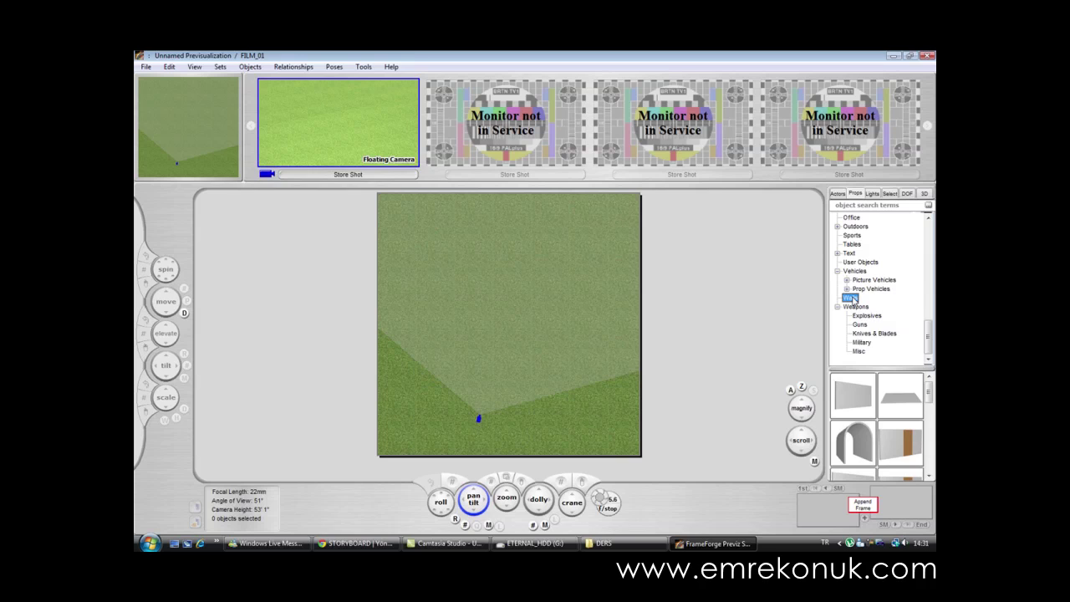
{"action": "left_click", "coordinate": [847, 402]}
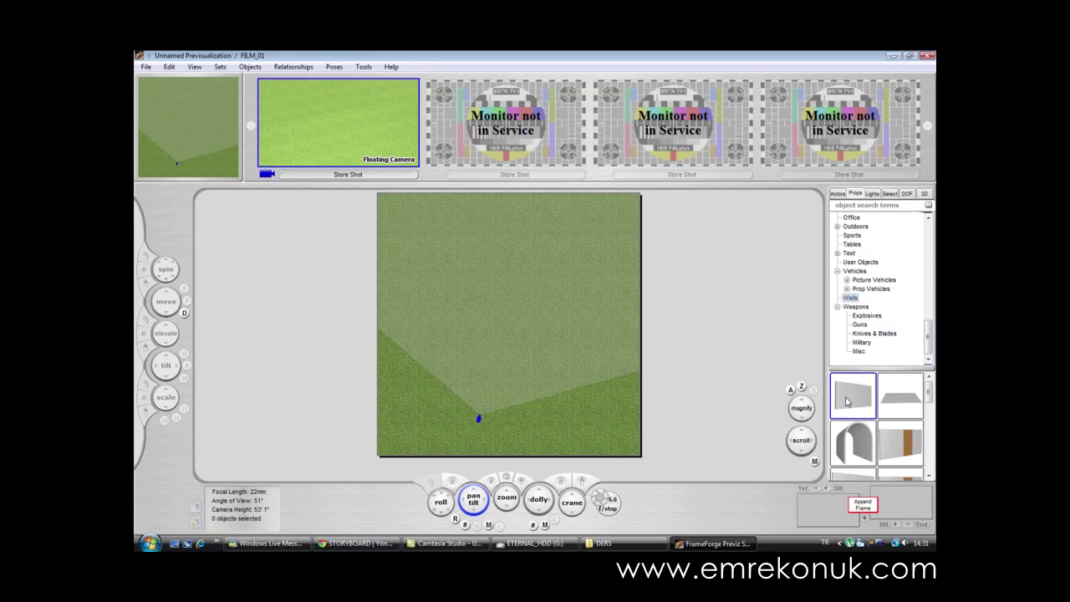
{"action": "mouse_move", "coordinate": [847, 402]}
{"action": "left_click_drag", "start_coordinate": [860, 397], "coordinate": [493, 303]}
{"action": "left_click_drag", "start_coordinate": [493, 303], "coordinate": [480, 282]}
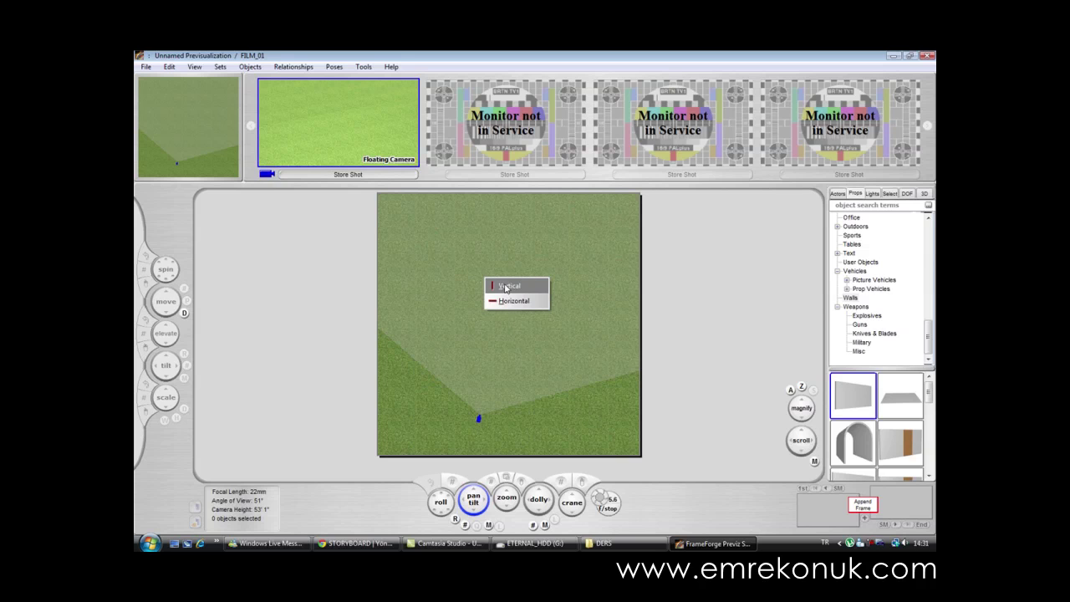
{"action": "left_click", "coordinate": [504, 287]}
{"action": "left_click", "coordinate": [470, 275]}
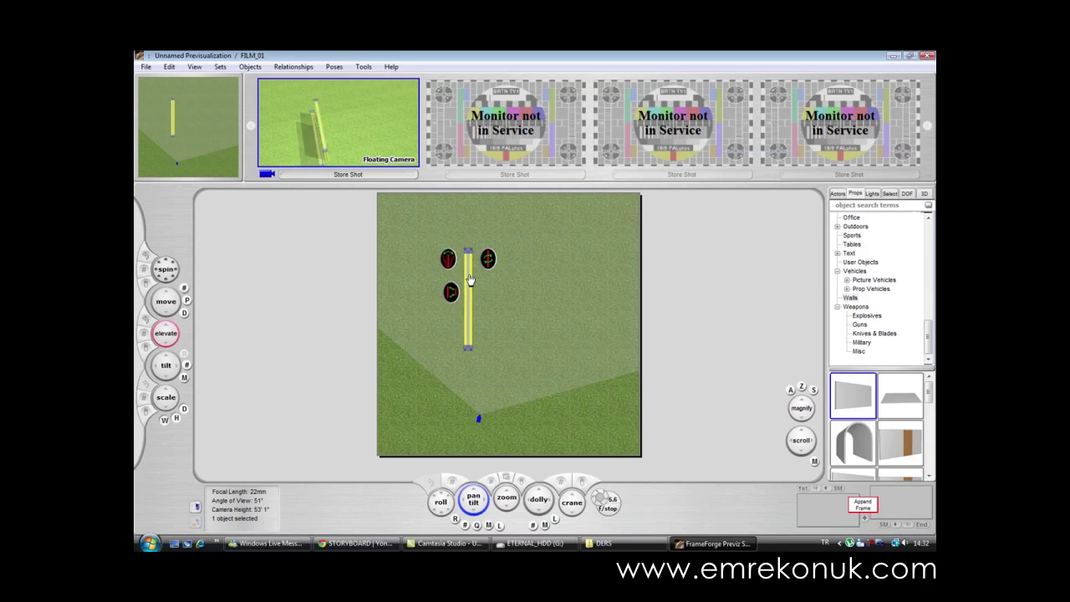
{"action": "left_click_drag", "start_coordinate": [465, 314], "coordinate": [467, 292]}
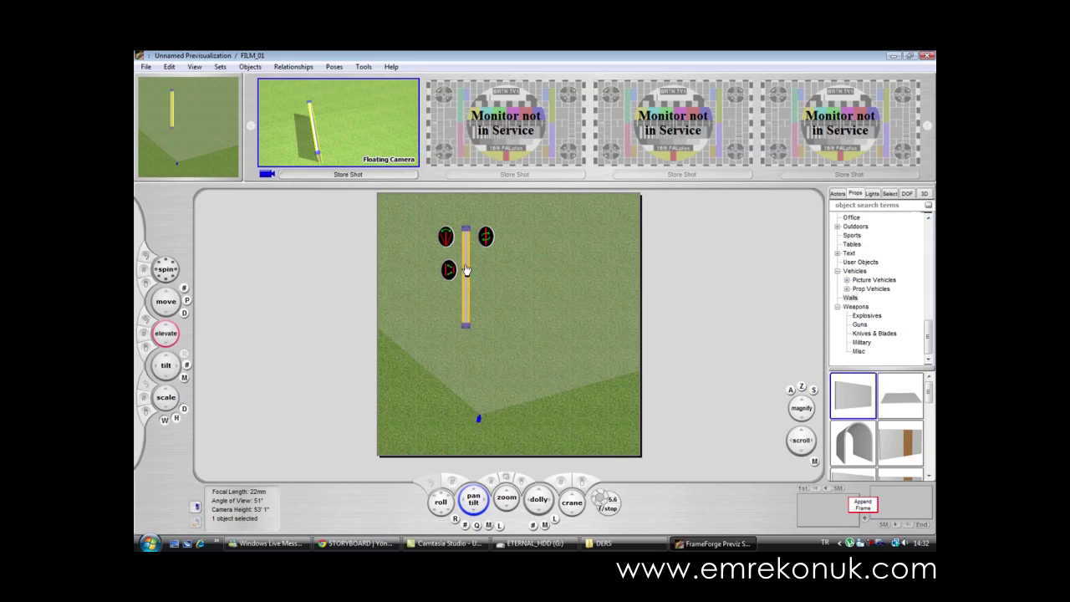
- Add a horizontal plain wall and align it with the far end of the vertical wall to form a corner
{"action": "mouse_move", "coordinate": [863, 396]}
{"action": "left_click_drag", "start_coordinate": [862, 396], "coordinate": [544, 255]}
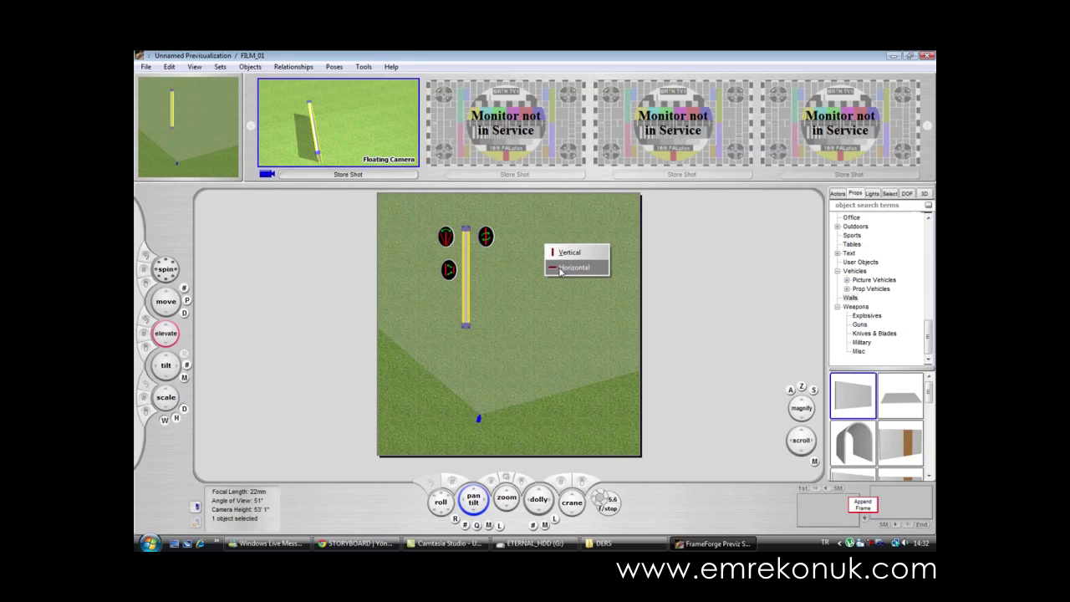
{"action": "left_click", "coordinate": [566, 267]}
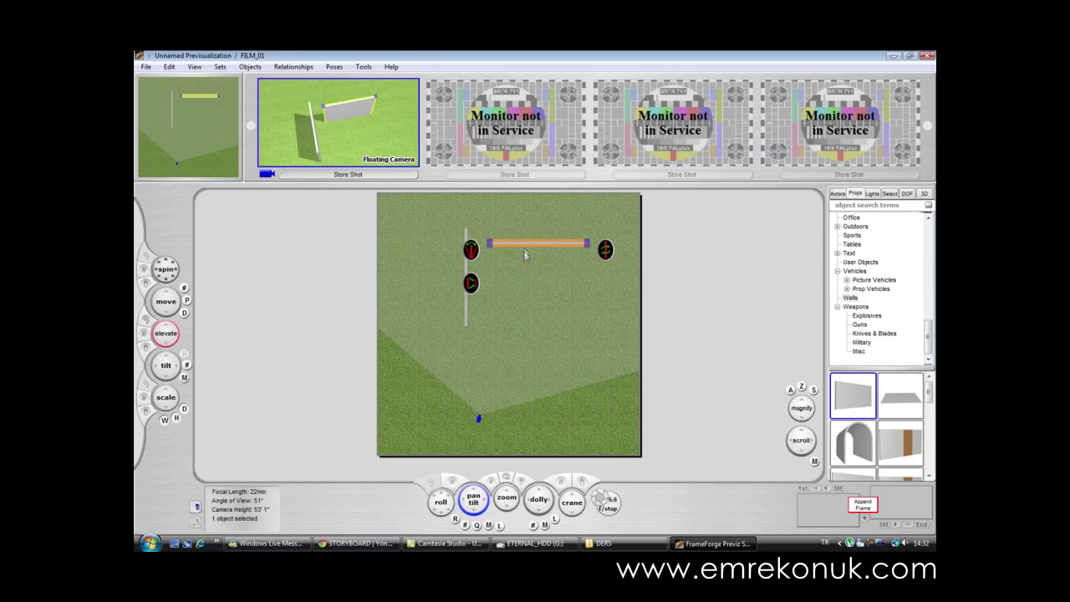
{"action": "left_click_drag", "start_coordinate": [540, 249], "coordinate": [514, 223]}
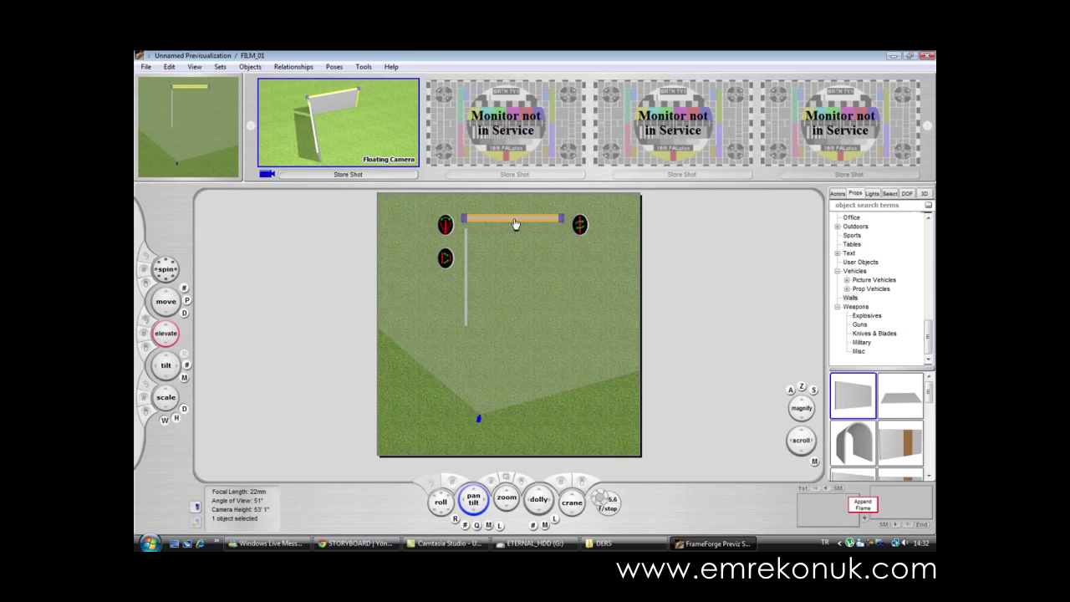
{"action": "left_click_drag", "start_coordinate": [516, 224], "coordinate": [515, 234]}
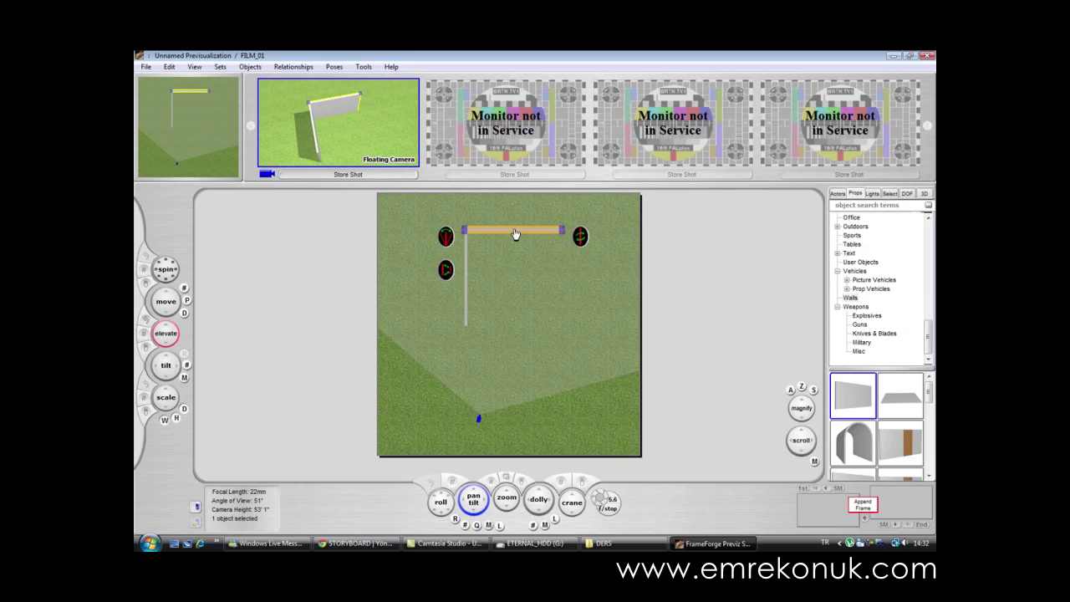
{"action": "left_click", "coordinate": [513, 256]}
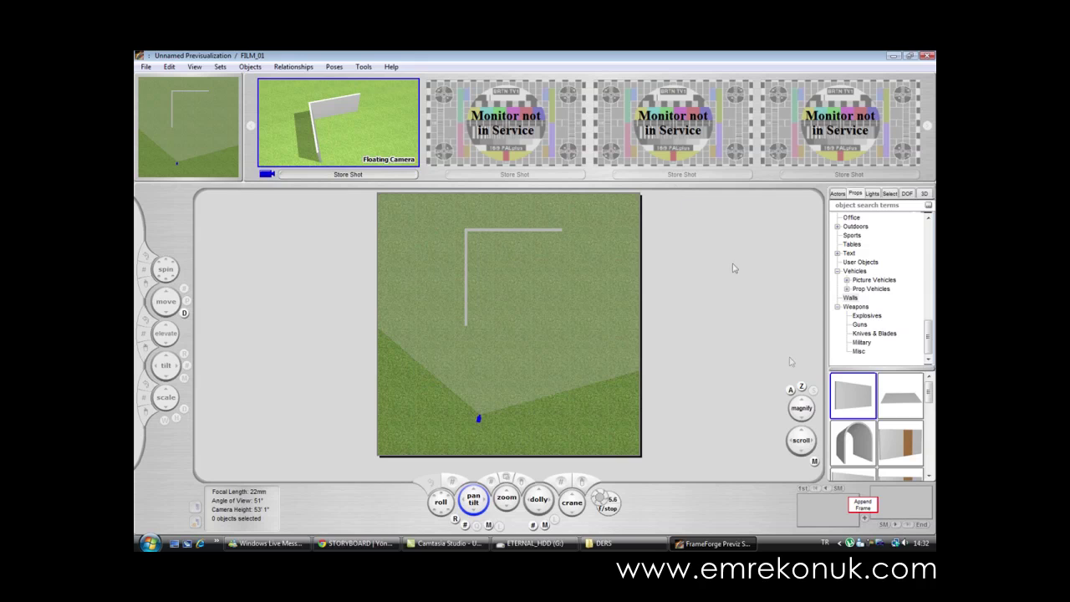
- Add a second vertical wall and a second horizontal wall to close the square room
{"action": "left_click_drag", "start_coordinate": [844, 389], "coordinate": [577, 309]}
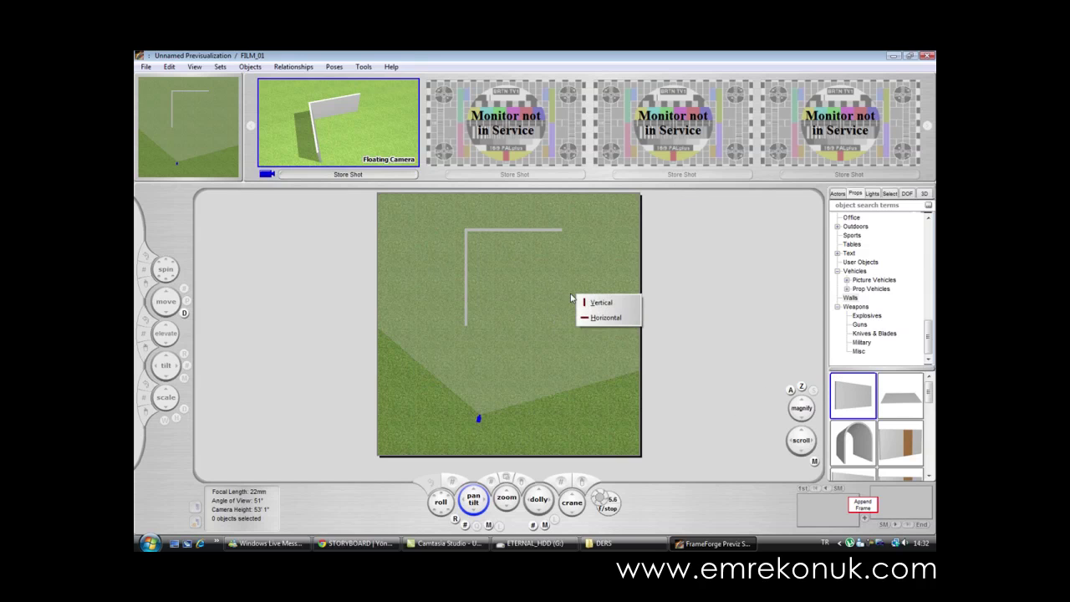
{"action": "left_click", "coordinate": [622, 309]}
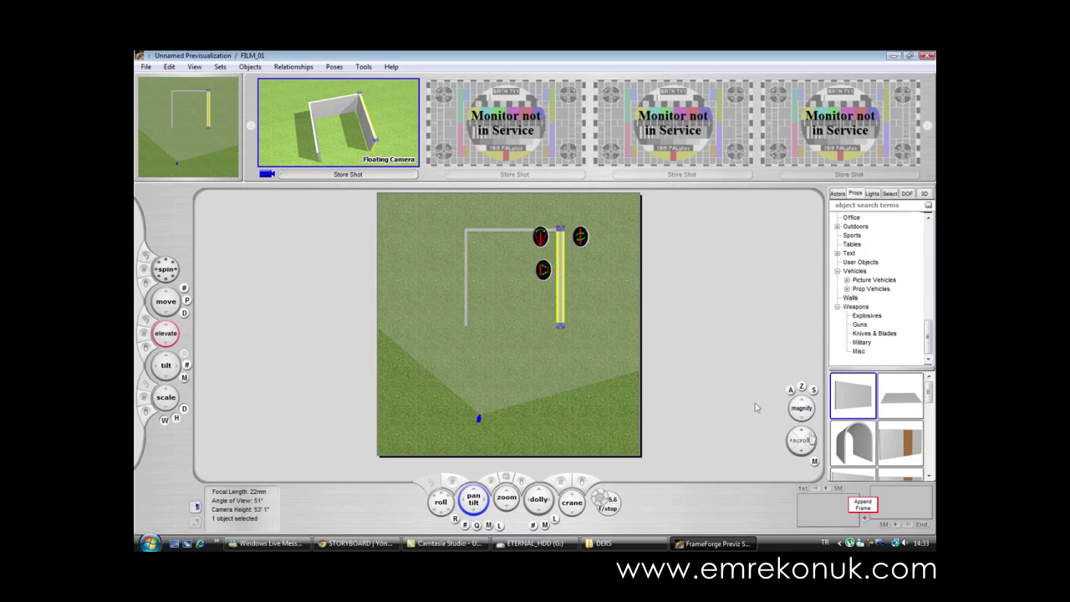
{"action": "left_click_drag", "start_coordinate": [850, 399], "coordinate": [508, 327]}
{"action": "left_click", "coordinate": [590, 405]}
{"action": "left_click", "coordinate": [600, 243]}
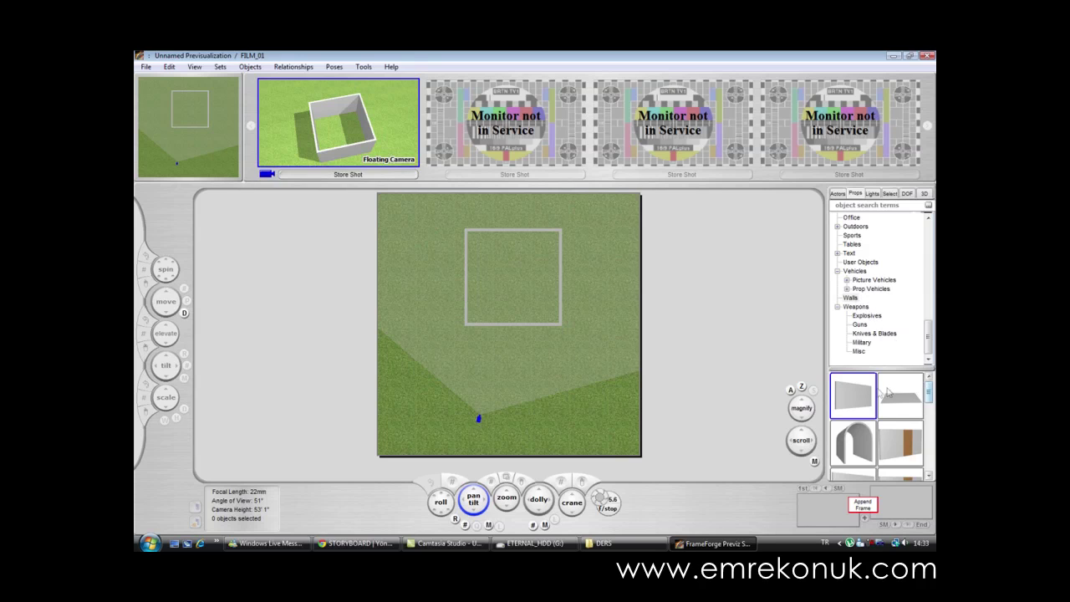
- Place the flat ceiling panel from the Walls props inside the room at its far left corner
{"action": "scroll", "coordinate": [929, 399], "scroll_direction": "down", "scroll_amount": 2}
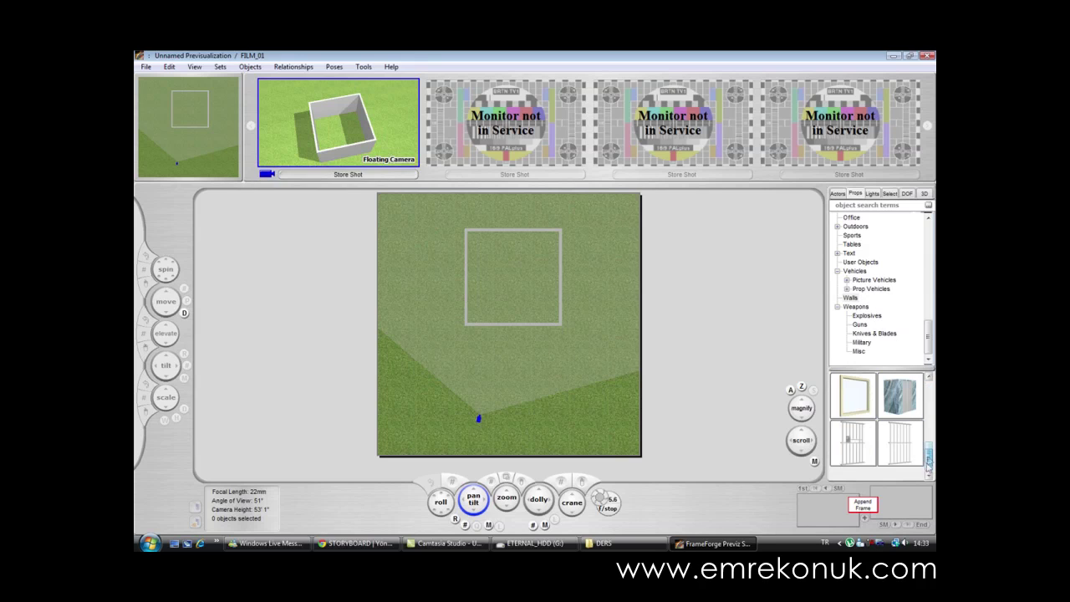
{"action": "scroll", "coordinate": [928, 399], "scroll_direction": "up", "scroll_amount": 1}
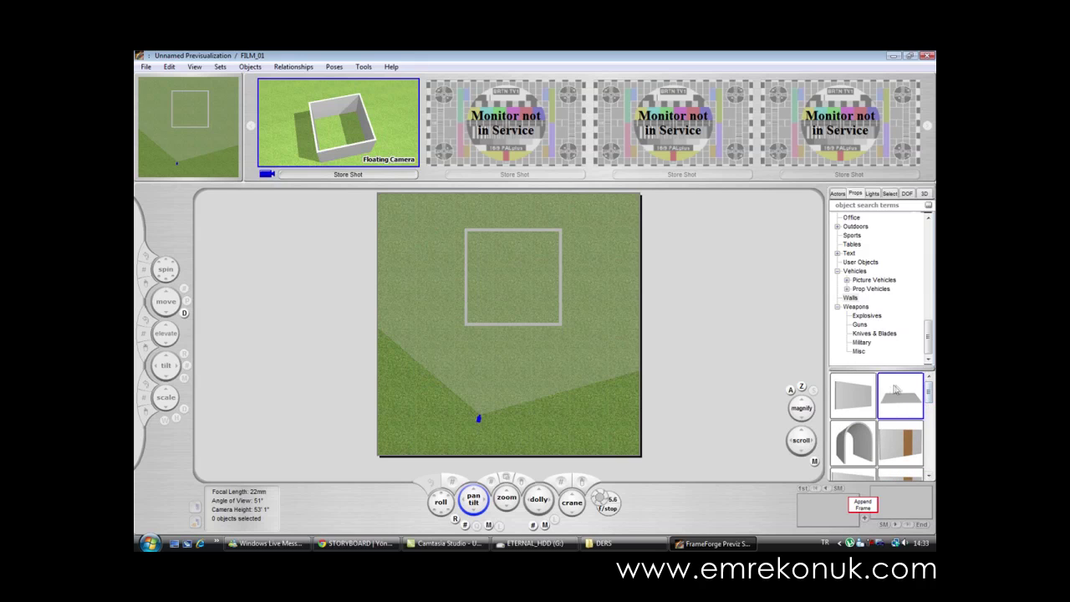
{"action": "left_click", "coordinate": [849, 407]}
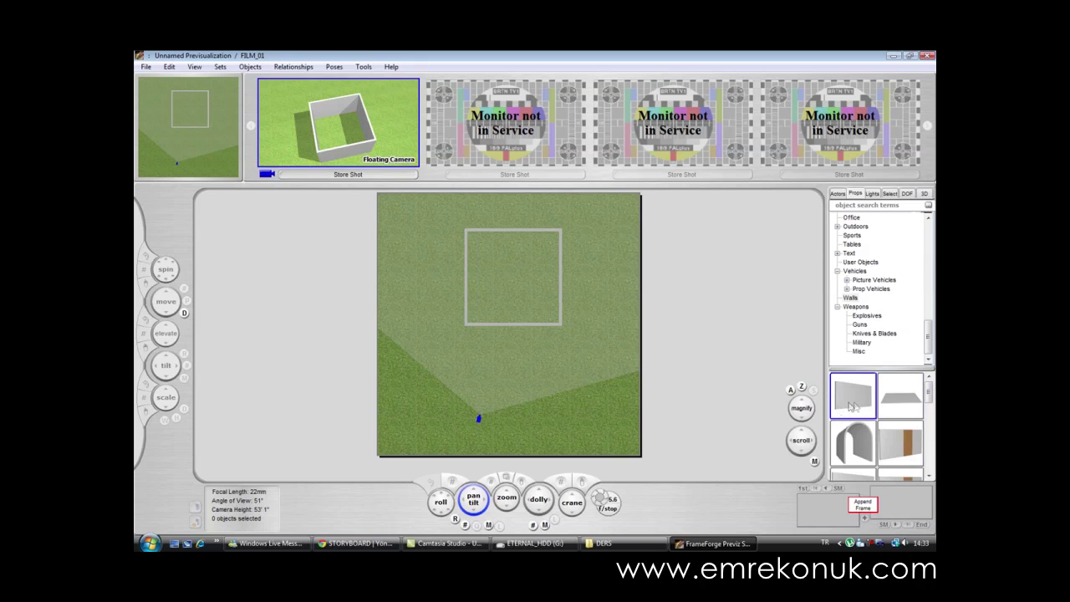
{"action": "mouse_move", "coordinate": [904, 401]}
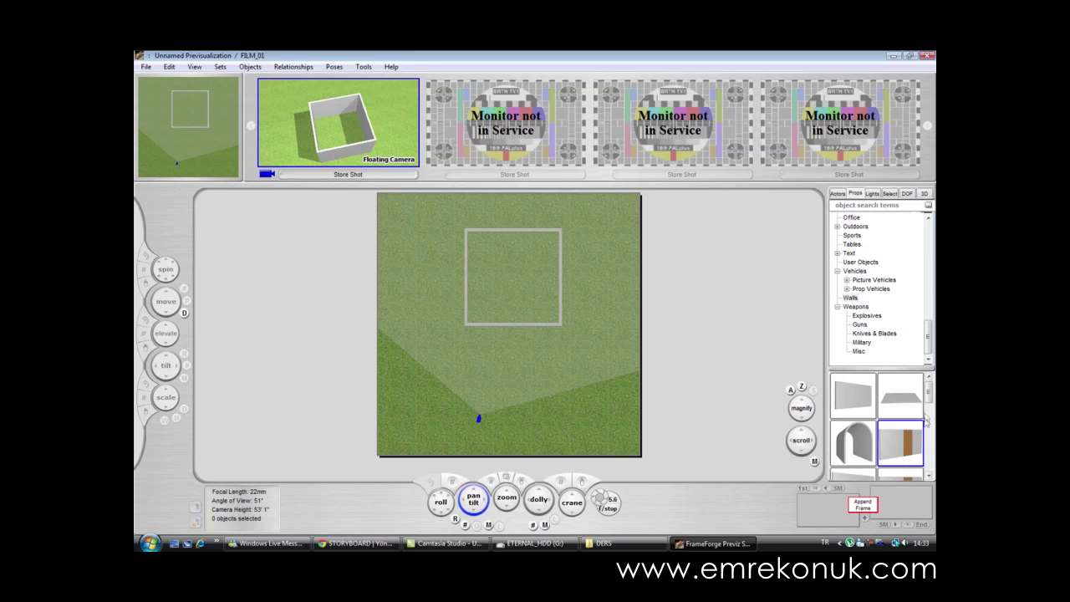
{"action": "left_click_drag", "start_coordinate": [901, 396], "coordinate": [502, 273]}
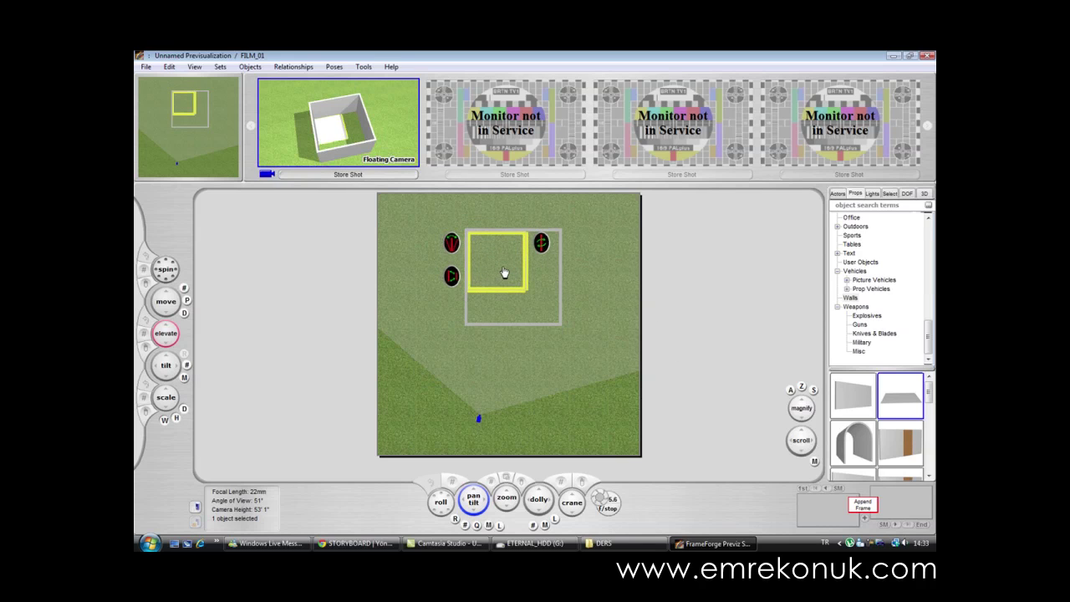
{"action": "left_click", "coordinate": [608, 300]}
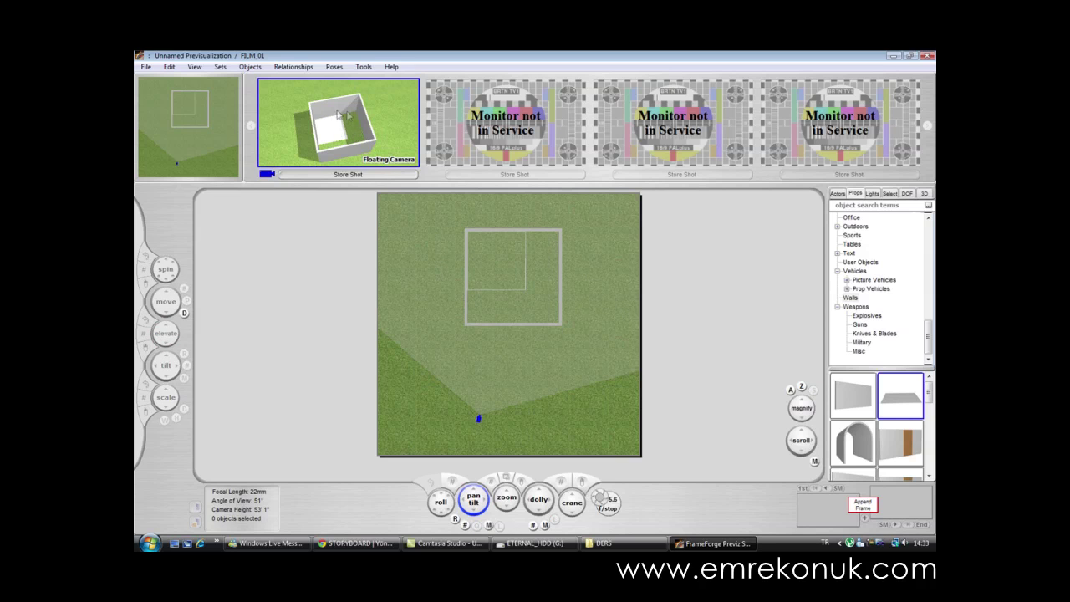
- In the Floating Camera view, scale up the flat panel beyond the room's footprint and move it under all four walls as a floor
{"action": "left_click", "coordinate": [367, 117]}
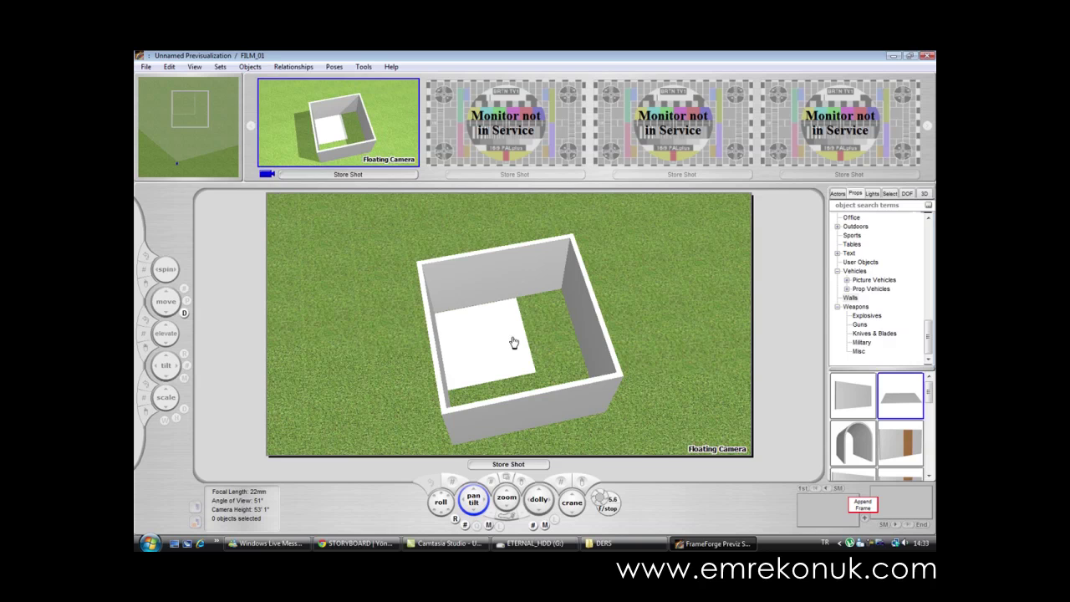
{"action": "left_click", "coordinate": [514, 341]}
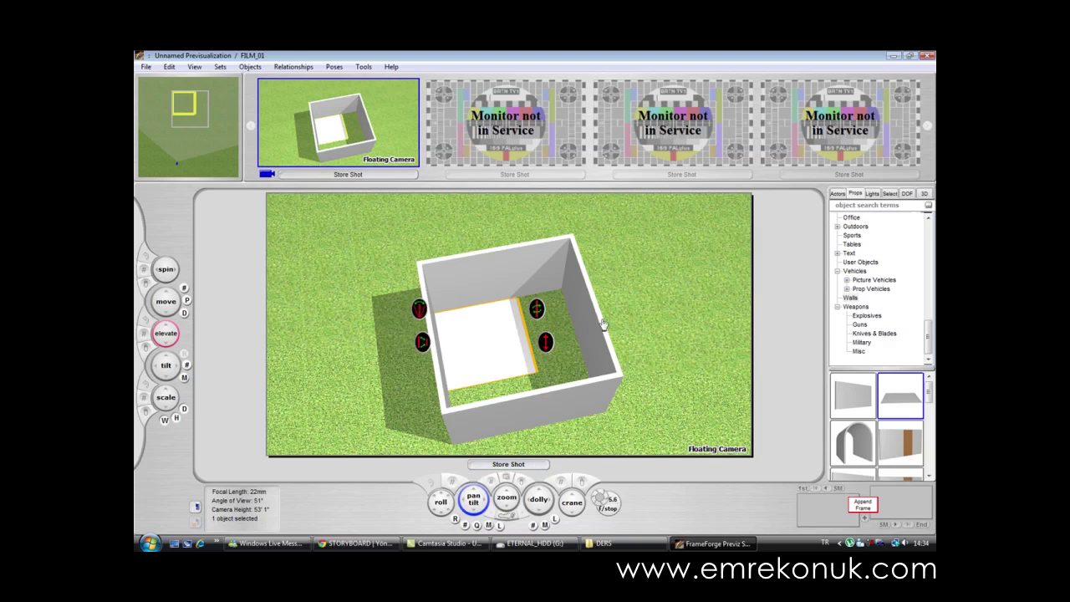
{"action": "left_click", "coordinate": [504, 266]}
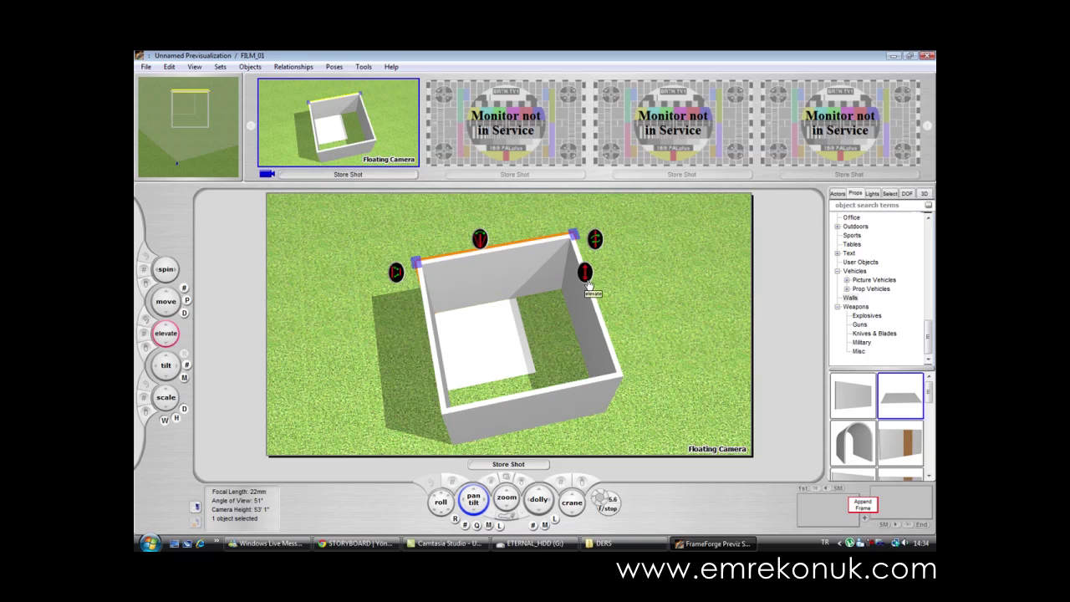
{"action": "left_click", "coordinate": [488, 344]}
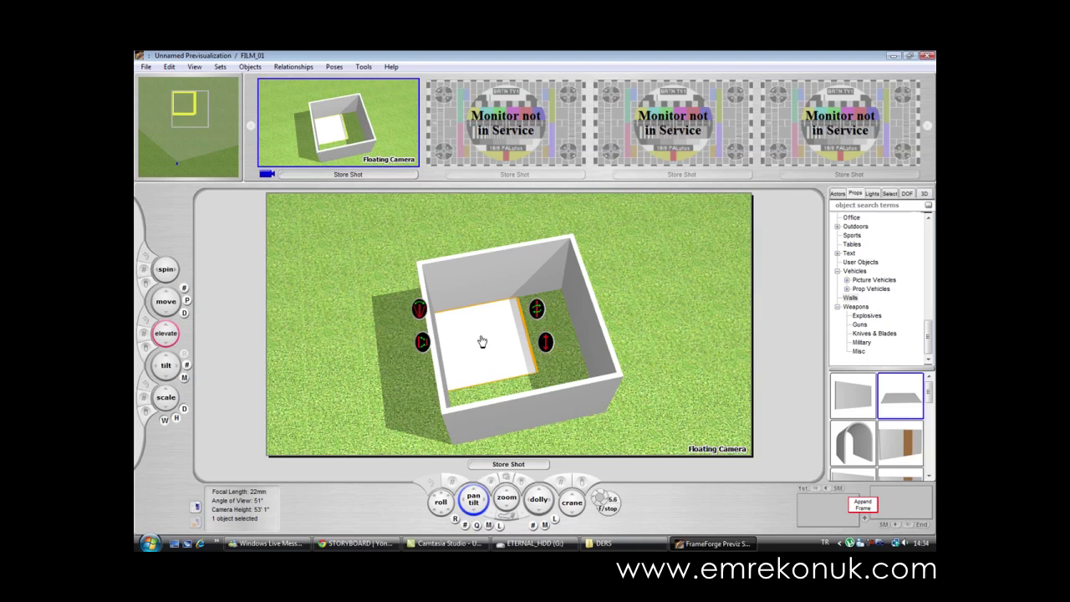
{"action": "left_click", "coordinate": [421, 343]}
{"action": "left_click_drag", "start_coordinate": [421, 341], "coordinate": [535, 331]}
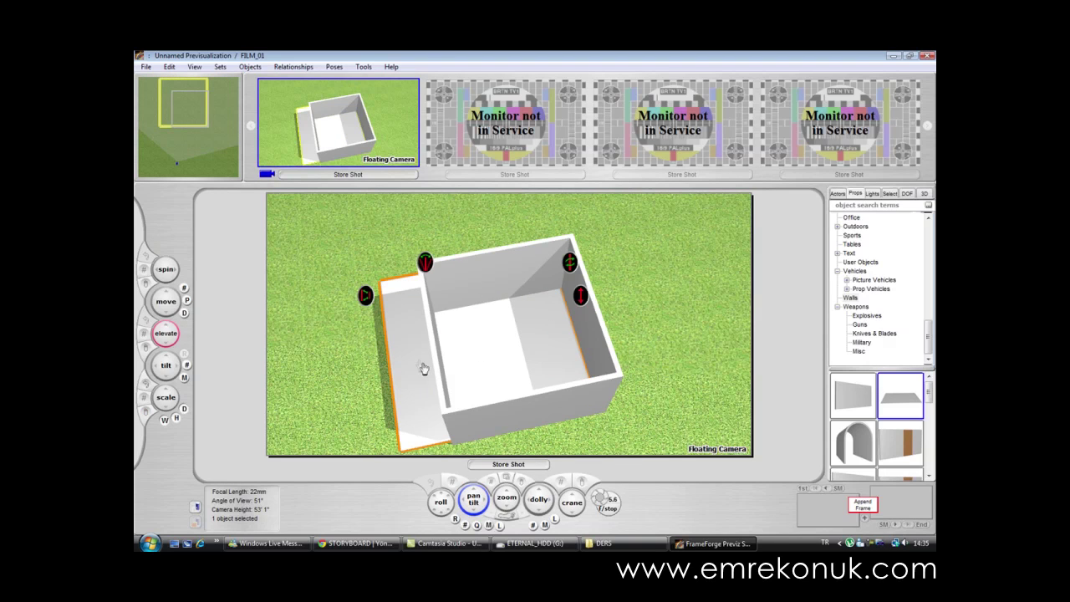
{"action": "left_click_drag", "start_coordinate": [406, 360], "coordinate": [444, 335]}
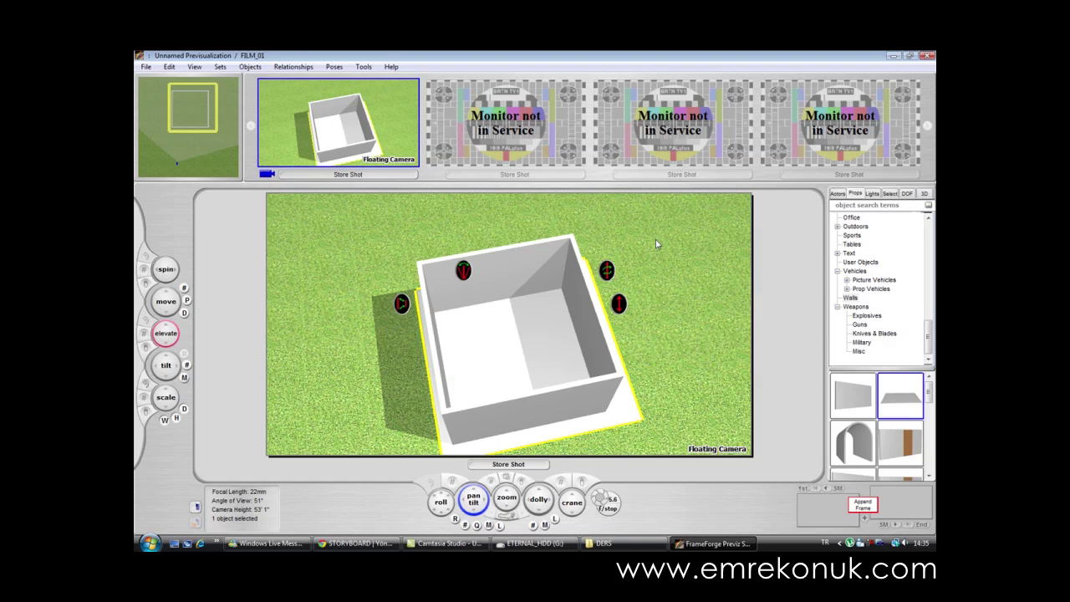
{"action": "left_click", "coordinate": [694, 311]}
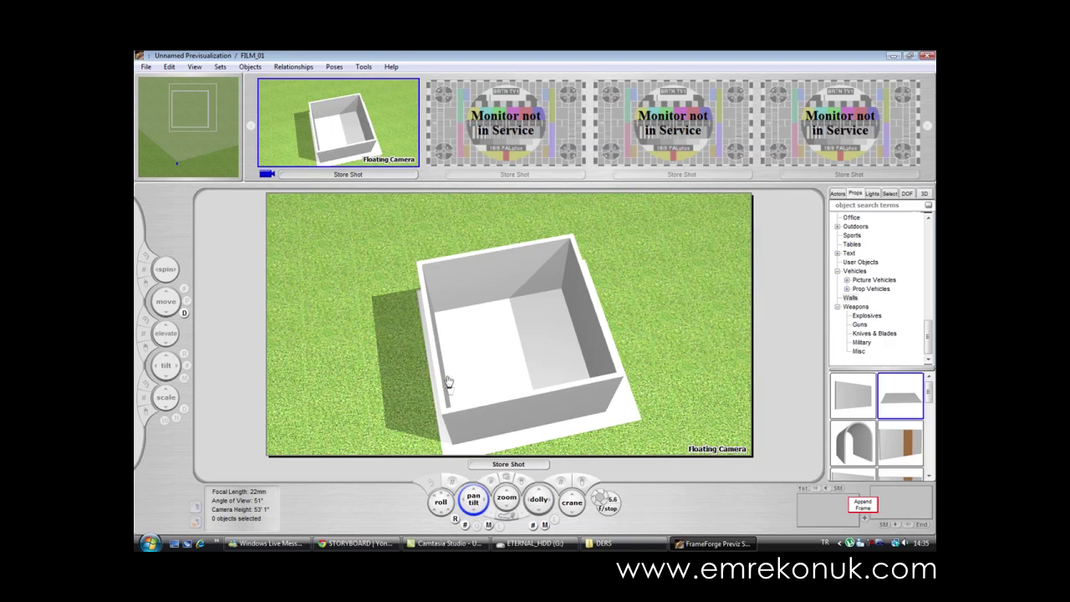
- Open the floor panel in the Green Room, rotate its preview, and choose Part Color as the property to edit
{"action": "left_click", "coordinate": [492, 360]}
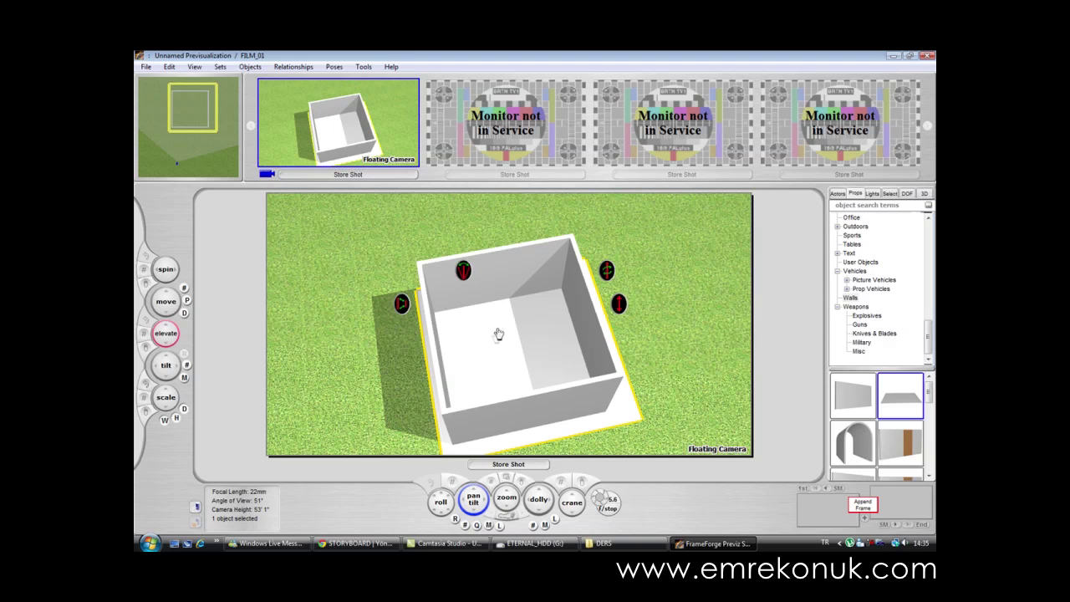
{"action": "double_click", "coordinate": [488, 348]}
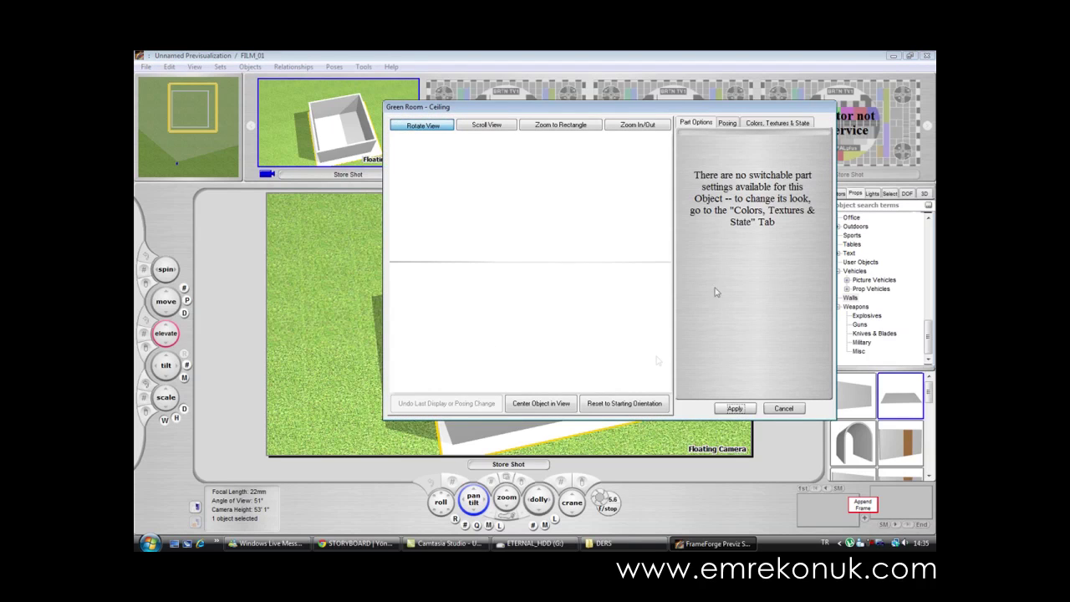
{"action": "left_click_drag", "start_coordinate": [602, 109], "coordinate": [534, 107]}
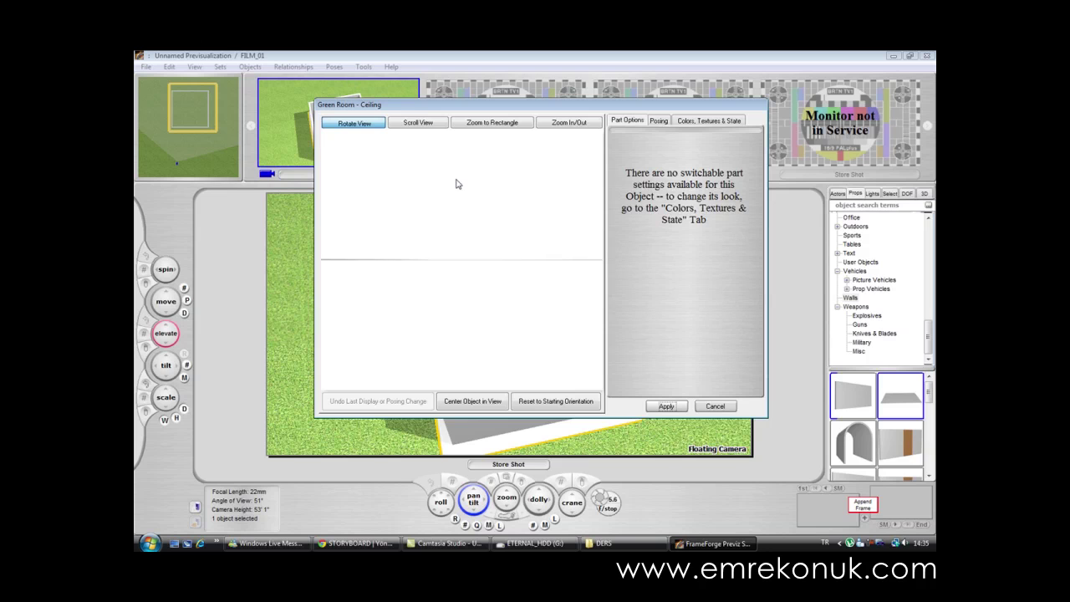
{"action": "mouse_move", "coordinate": [490, 174]}
{"action": "left_mouse_down"}
{"action": "mouse_move", "coordinate": [461, 220]}
{"action": "mouse_move", "coordinate": [492, 175]}
{"action": "mouse_move", "coordinate": [464, 207]}
{"action": "mouse_move", "coordinate": [434, 182]}
{"action": "mouse_move", "coordinate": [466, 176]}
{"action": "mouse_move", "coordinate": [477, 195]}
{"action": "mouse_move", "coordinate": [446, 205]}
{"action": "mouse_move", "coordinate": [490, 196]}
{"action": "mouse_move", "coordinate": [485, 217]}
{"action": "mouse_move", "coordinate": [430, 215]}
{"action": "mouse_move", "coordinate": [449, 215]}
{"action": "mouse_move", "coordinate": [451, 199]}
{"action": "left_mouse_up"}
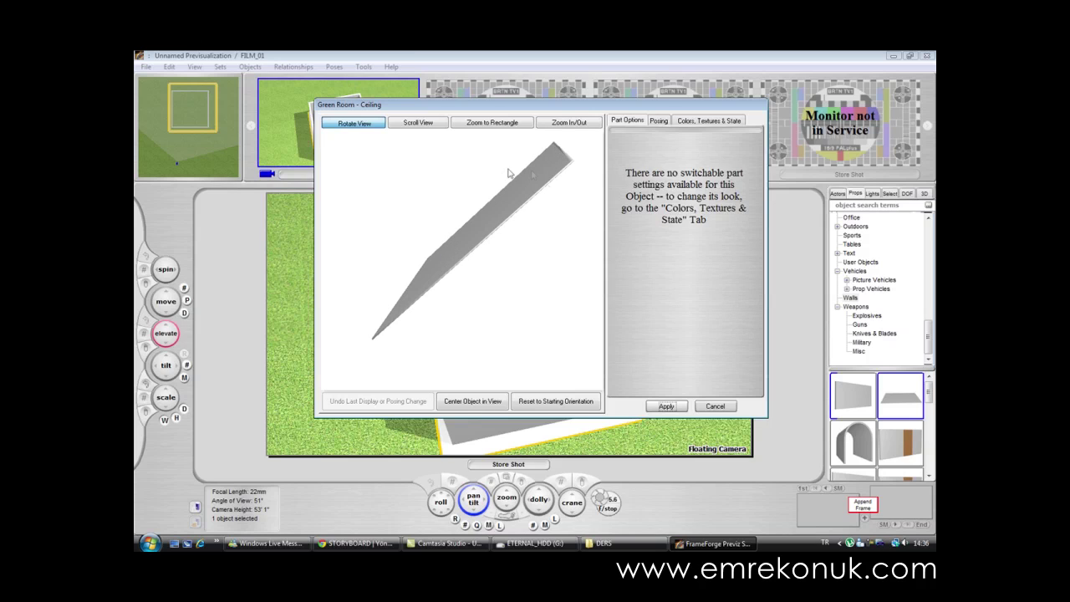
{"action": "left_click", "coordinate": [703, 123]}
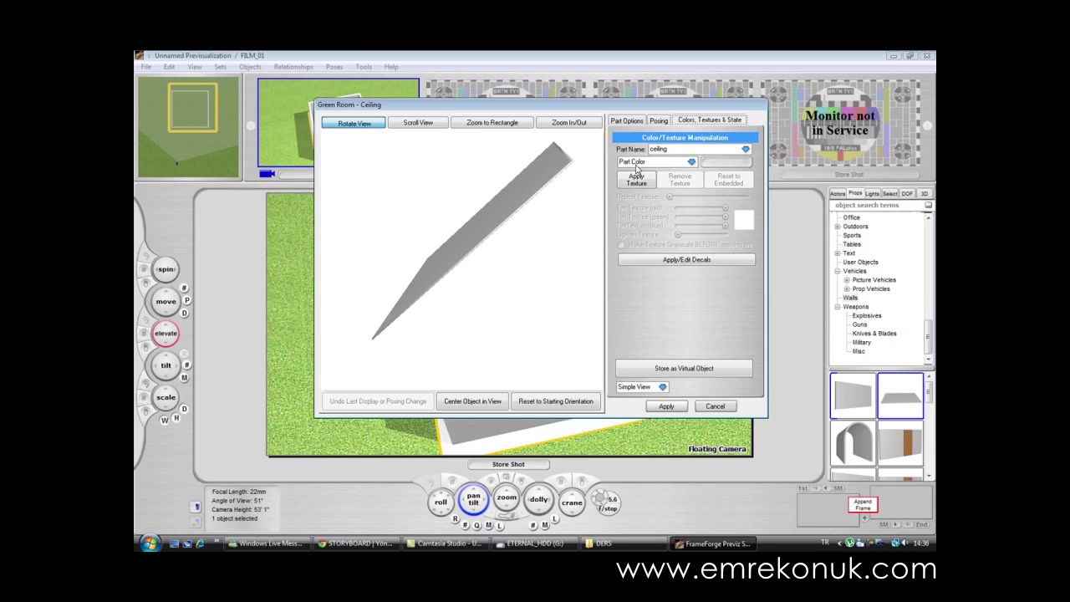
{"action": "left_click", "coordinate": [644, 166]}
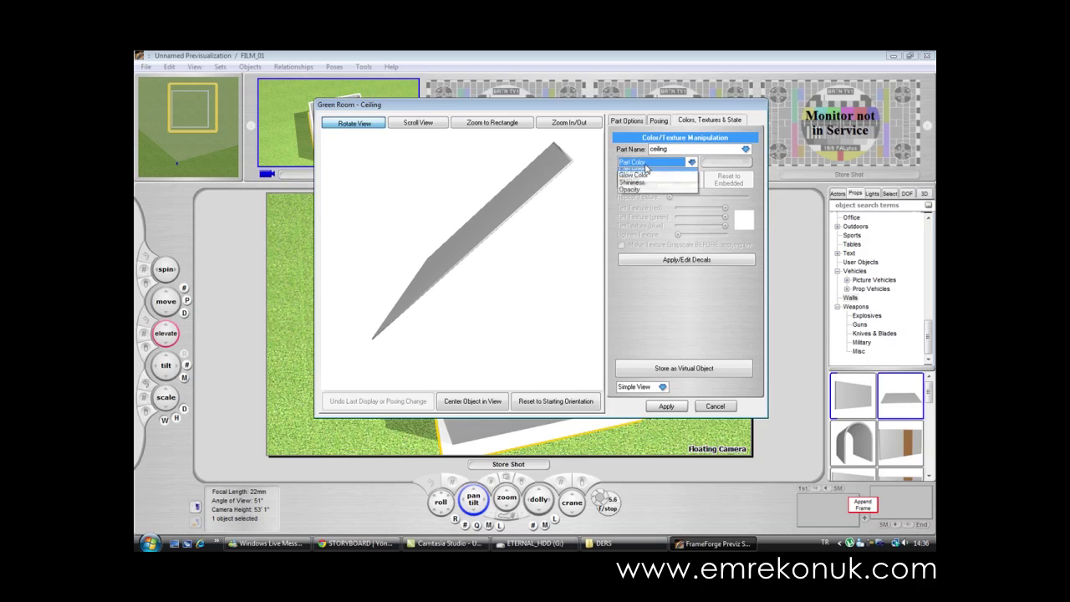
{"action": "left_click", "coordinate": [637, 163]}
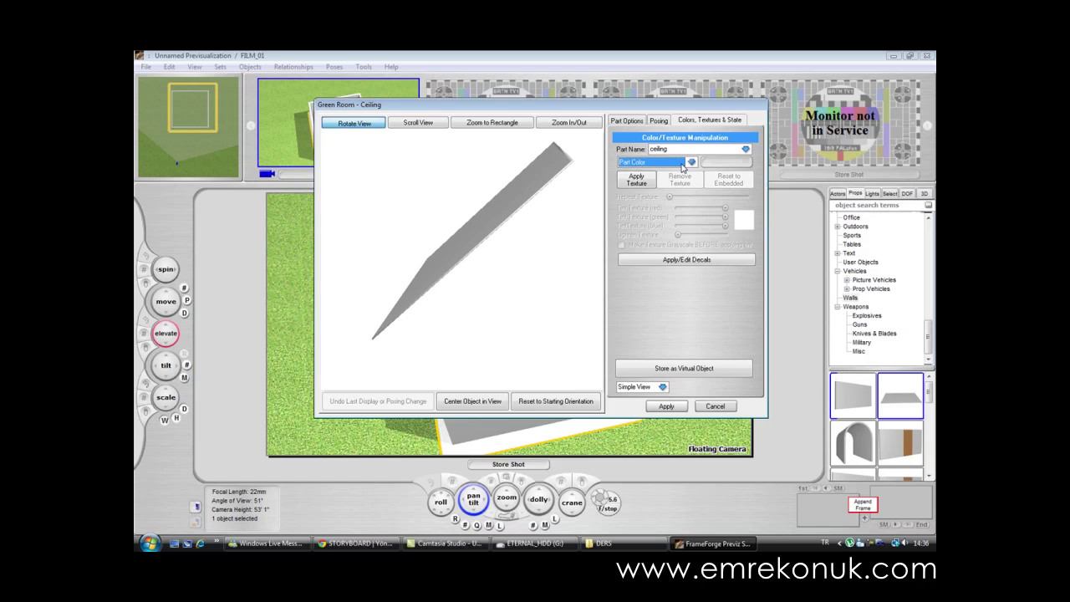
- Set the floor panel's part color to blue (RGB 24, 63, 245) and rotate the preview to show its surface
{"action": "left_click", "coordinate": [726, 165]}
{"action": "left_click_drag", "start_coordinate": [583, 167], "coordinate": [630, 180]}
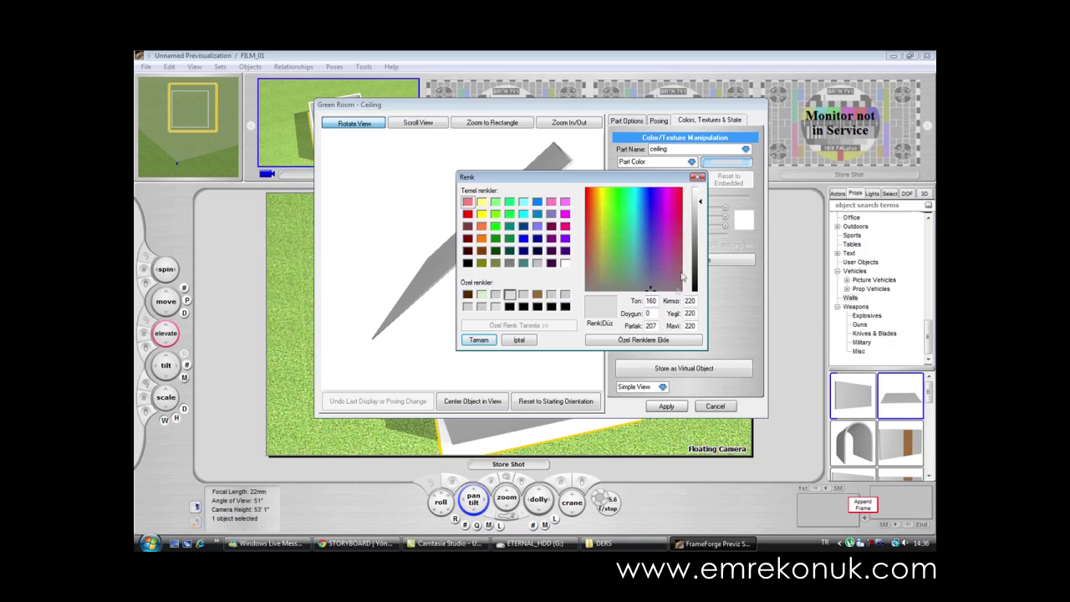
{"action": "left_click_drag", "start_coordinate": [651, 291], "coordinate": [700, 240]}
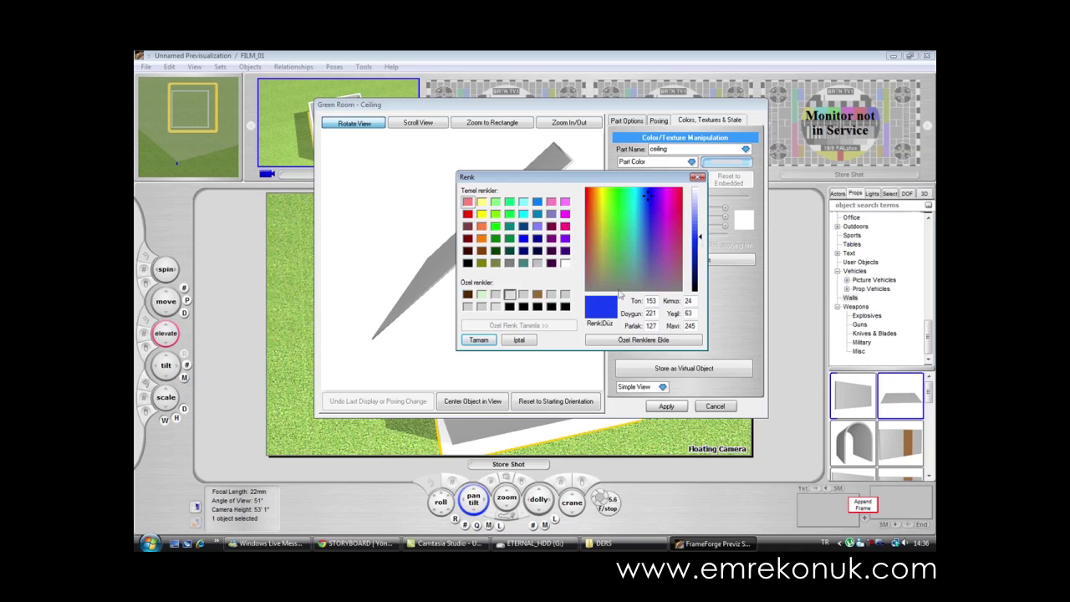
{"action": "left_click", "coordinate": [478, 339]}
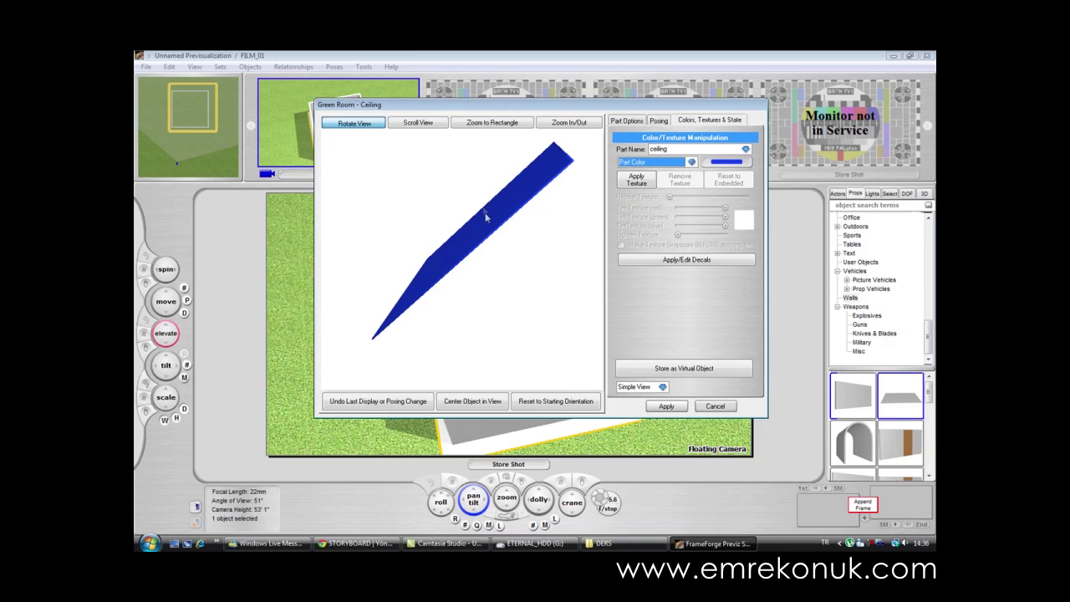
{"action": "left_click_drag", "start_coordinate": [510, 207], "coordinate": [452, 148]}
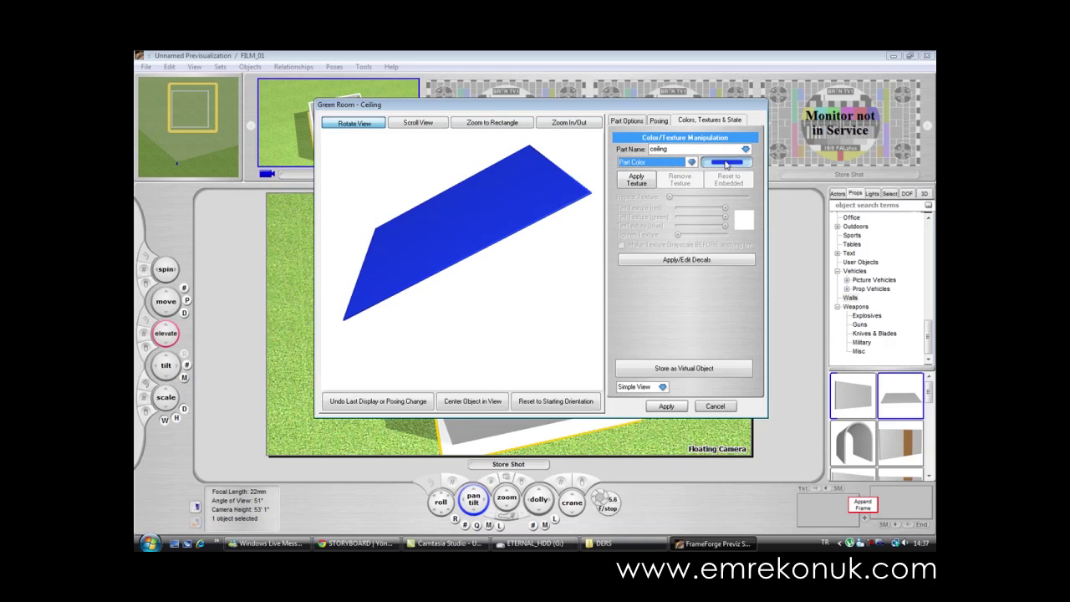
- Change the floor panel's part color to the dark brown custom color (RGB 81, 40, 0) and apply it to the set
{"action": "left_click", "coordinate": [725, 162]}
{"action": "left_click_drag", "start_coordinate": [586, 165], "coordinate": [720, 193]}
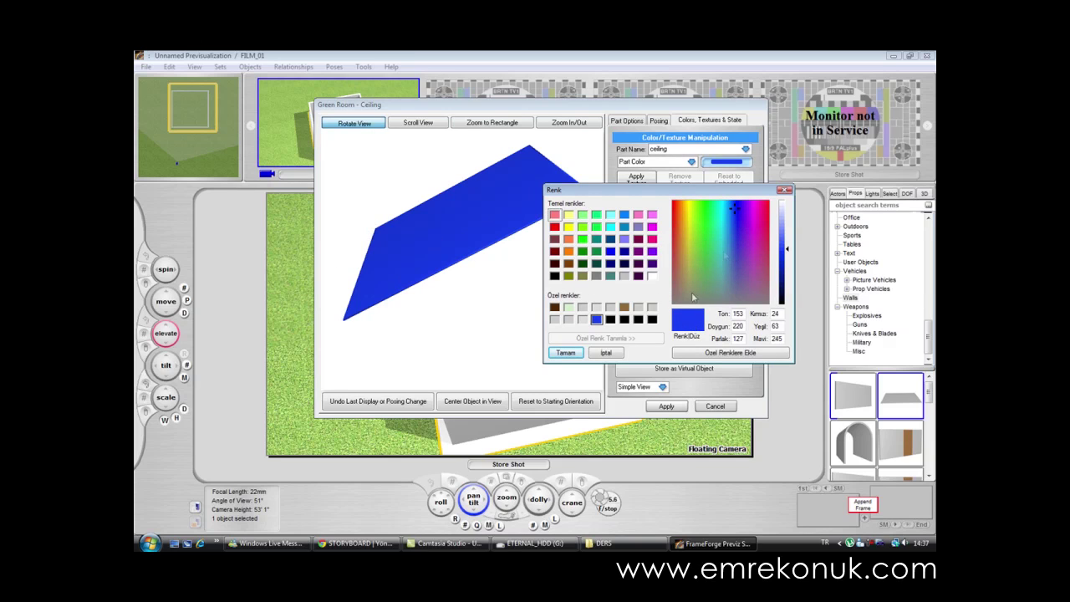
{"action": "left_click", "coordinate": [724, 358]}
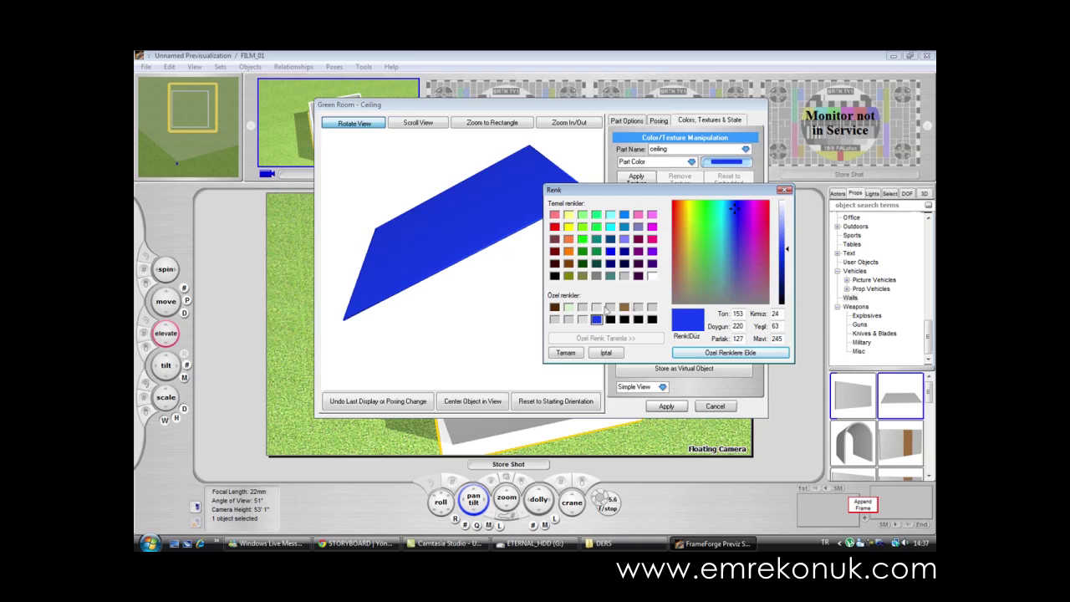
{"action": "left_click", "coordinate": [555, 307]}
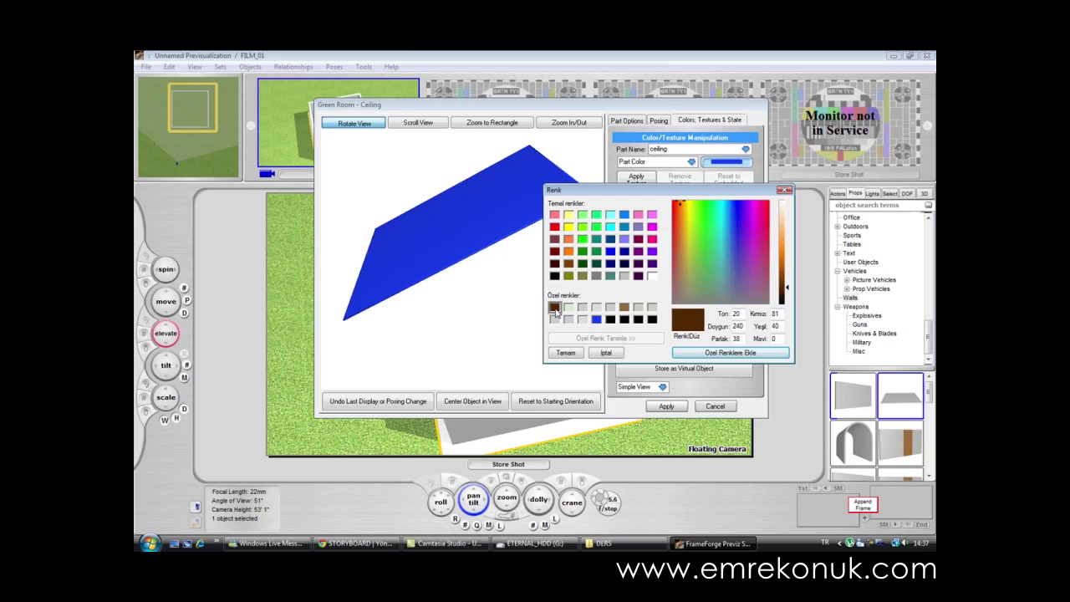
{"action": "left_click", "coordinate": [565, 351]}
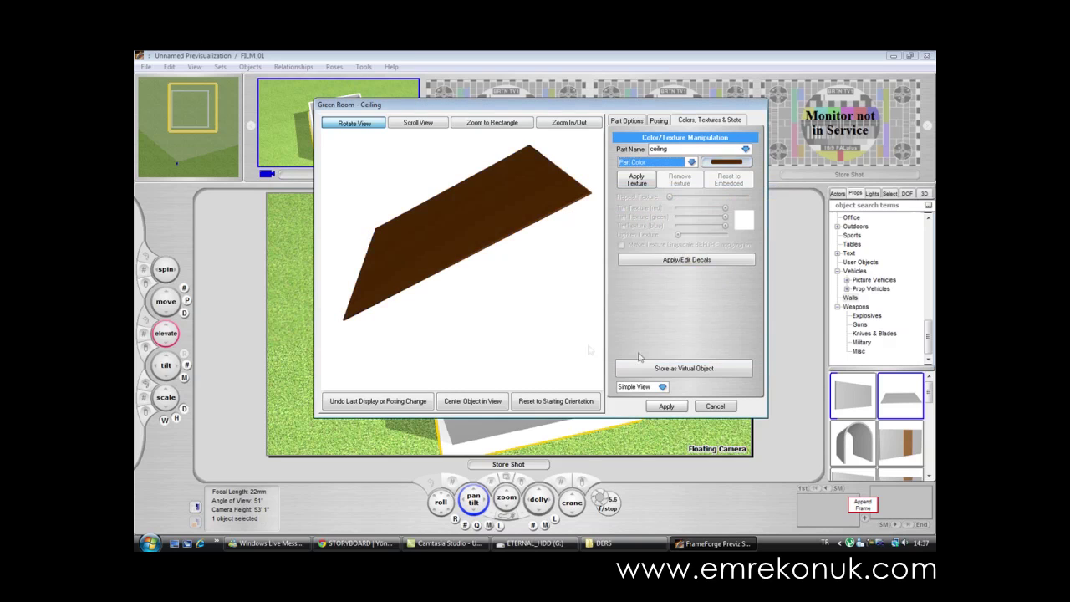
{"action": "left_click", "coordinate": [666, 406]}
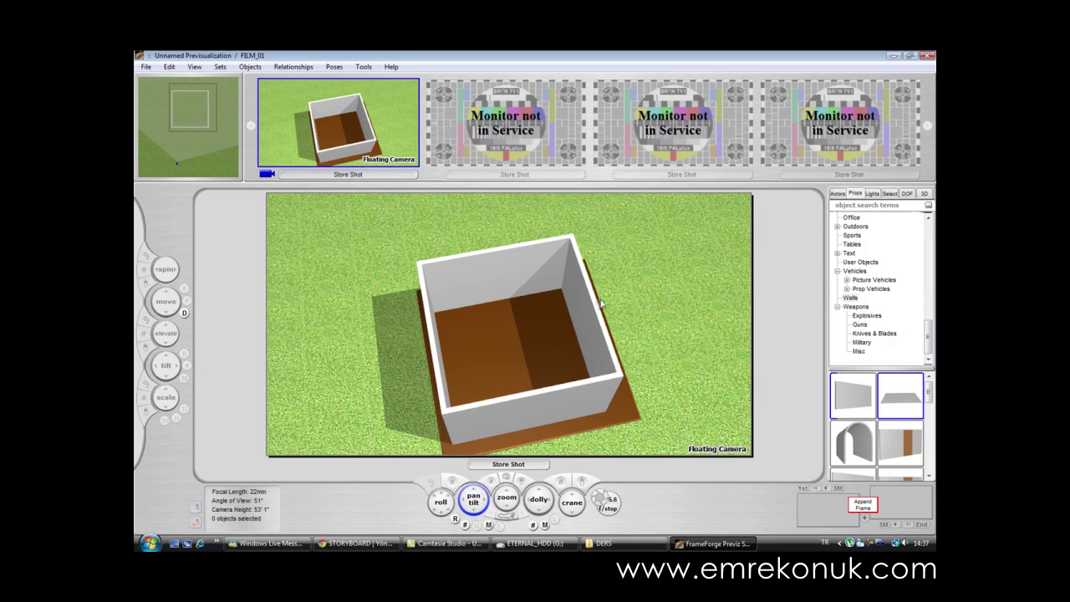
- Color the far wall's surfaces with the light brown custom color, apply it, and deselect the wall
{"action": "left_click", "coordinate": [485, 266]}
{"action": "double_click", "coordinate": [455, 269]}
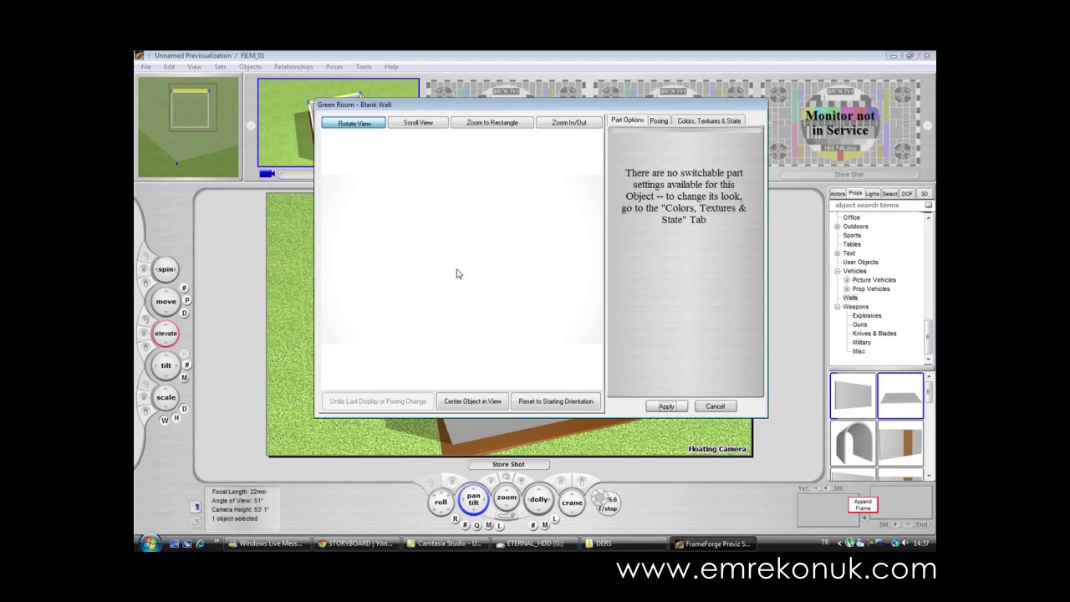
{"action": "left_click", "coordinate": [690, 122]}
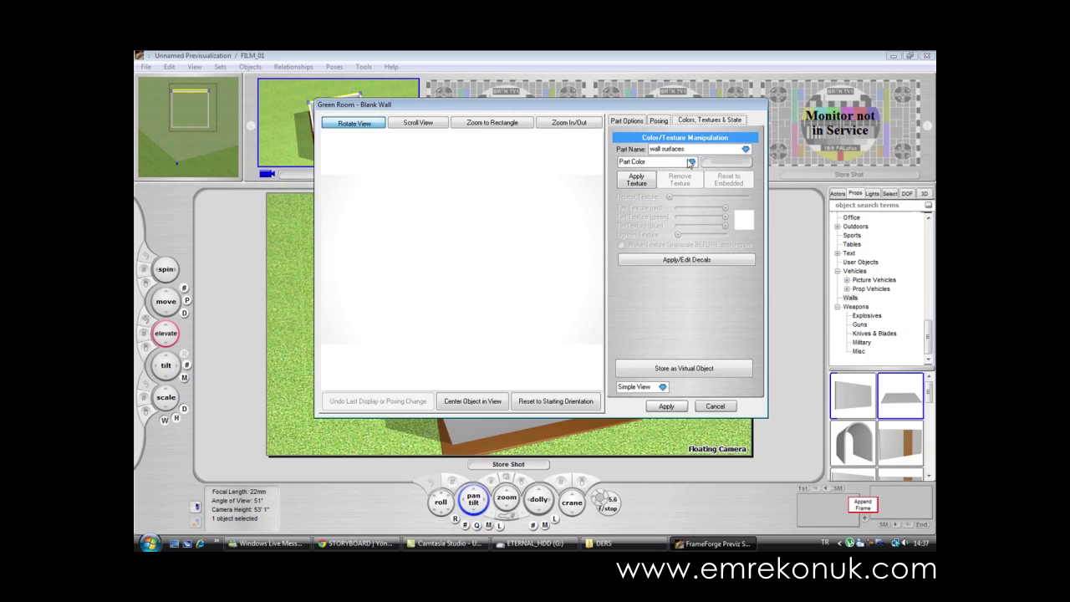
{"action": "left_click", "coordinate": [724, 162]}
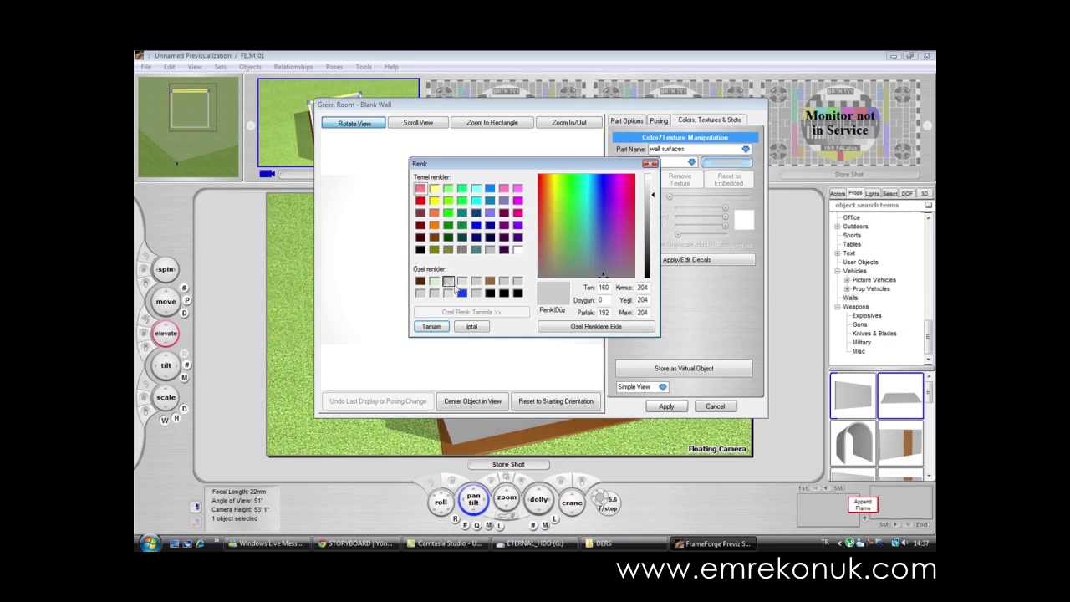
{"action": "left_click", "coordinate": [490, 285]}
{"action": "left_click", "coordinate": [432, 326]}
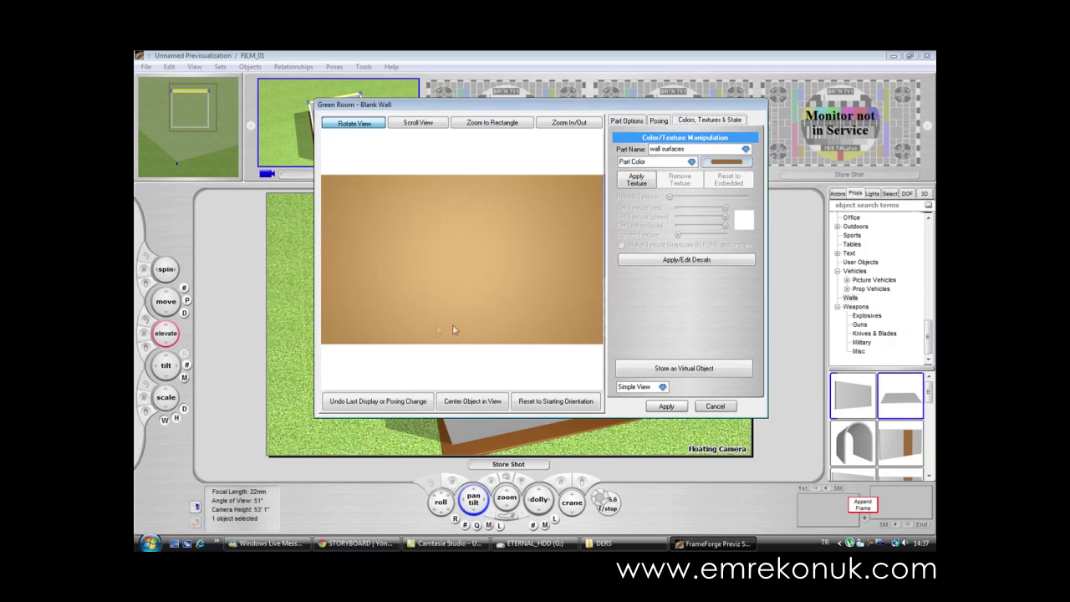
{"action": "left_click", "coordinate": [666, 406]}
{"action": "left_click", "coordinate": [675, 306]}
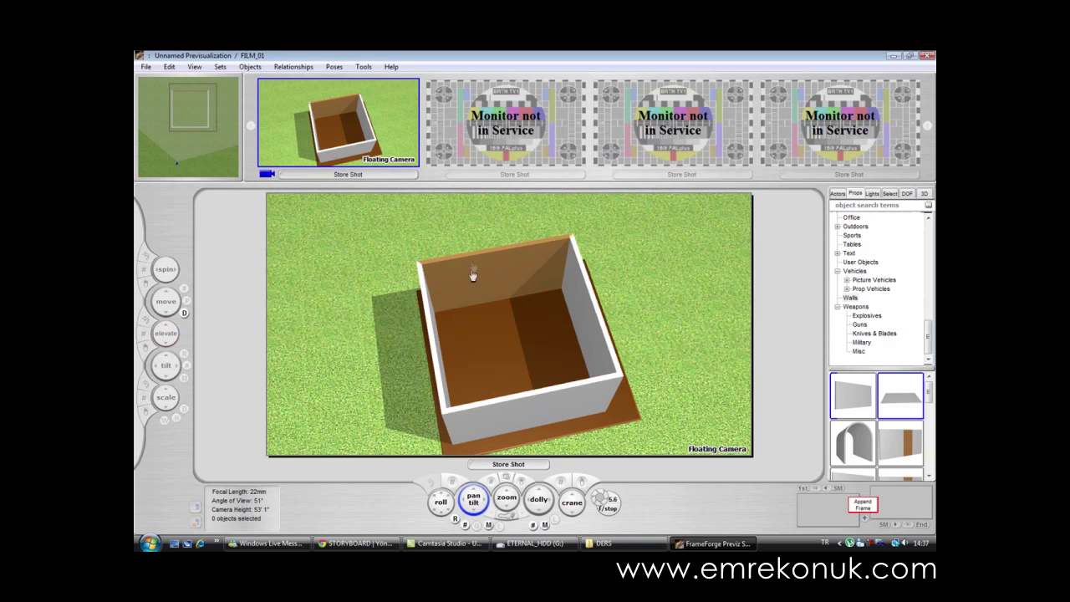
- Apply the same light brown custom color to the left wall's surfaces
{"action": "double_click", "coordinate": [435, 334]}
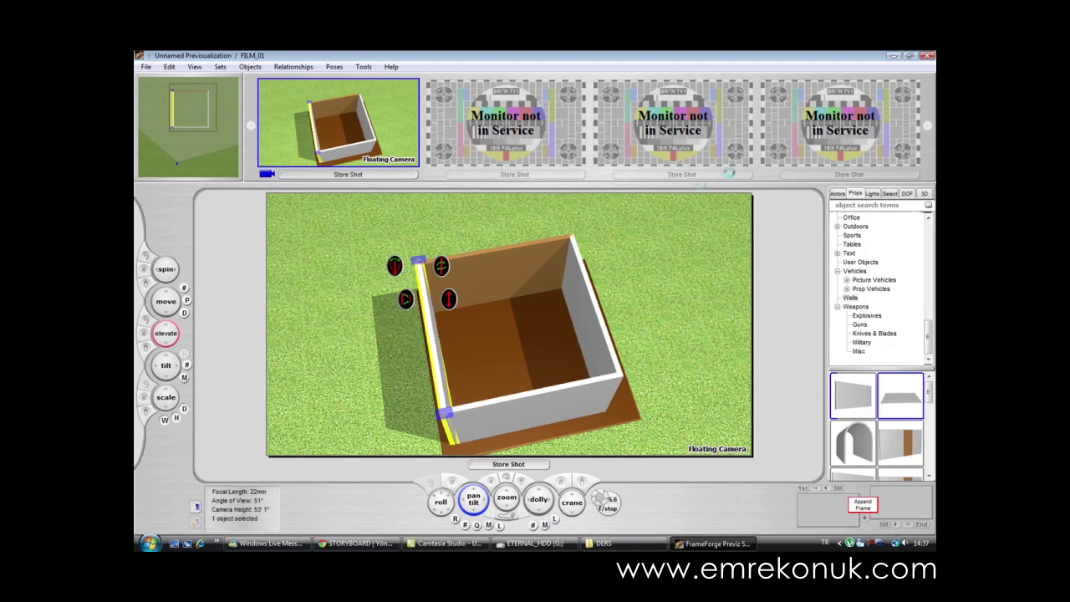
{"action": "left_click", "coordinate": [702, 122]}
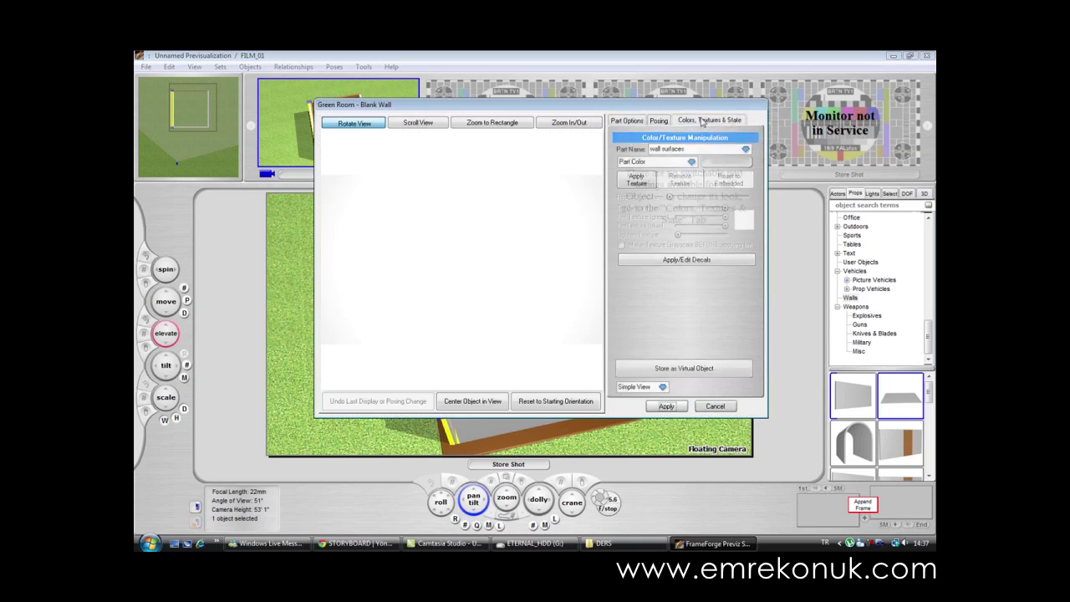
{"action": "left_click", "coordinate": [710, 162]}
{"action": "left_click", "coordinate": [490, 282]}
{"action": "left_click", "coordinate": [432, 326]}
{"action": "left_click", "coordinate": [662, 405]}
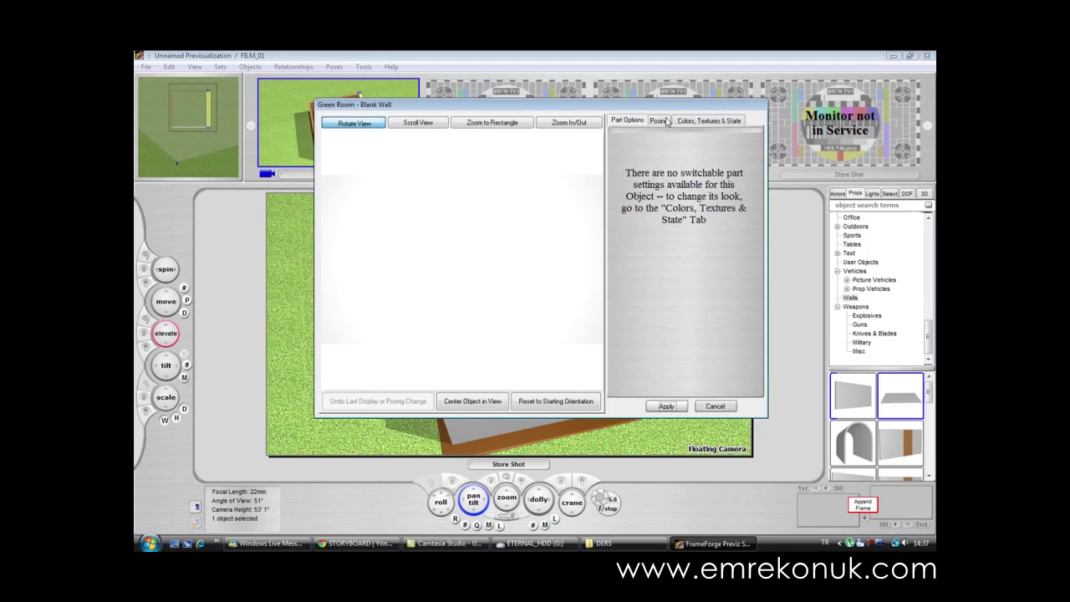
- Apply the light brown custom color as the part color of the right wall's surfaces
{"action": "left_click", "coordinate": [681, 121]}
{"action": "left_click", "coordinate": [660, 162]}
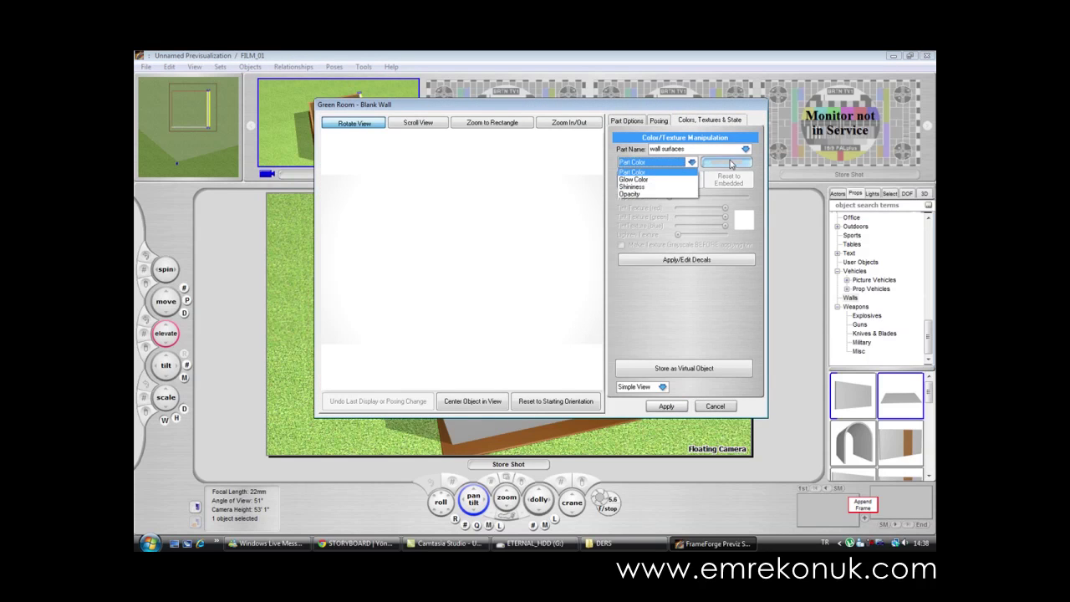
{"action": "left_click", "coordinate": [729, 163]}
{"action": "left_click", "coordinate": [728, 164]}
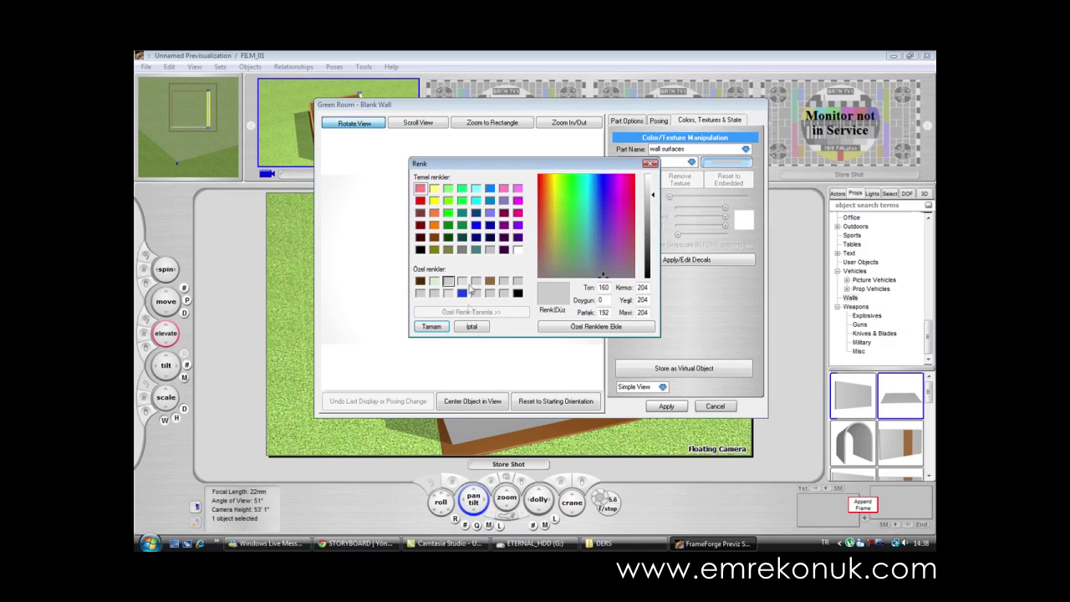
{"action": "left_click", "coordinate": [489, 281]}
{"action": "left_click", "coordinate": [431, 326]}
{"action": "left_click", "coordinate": [667, 405]}
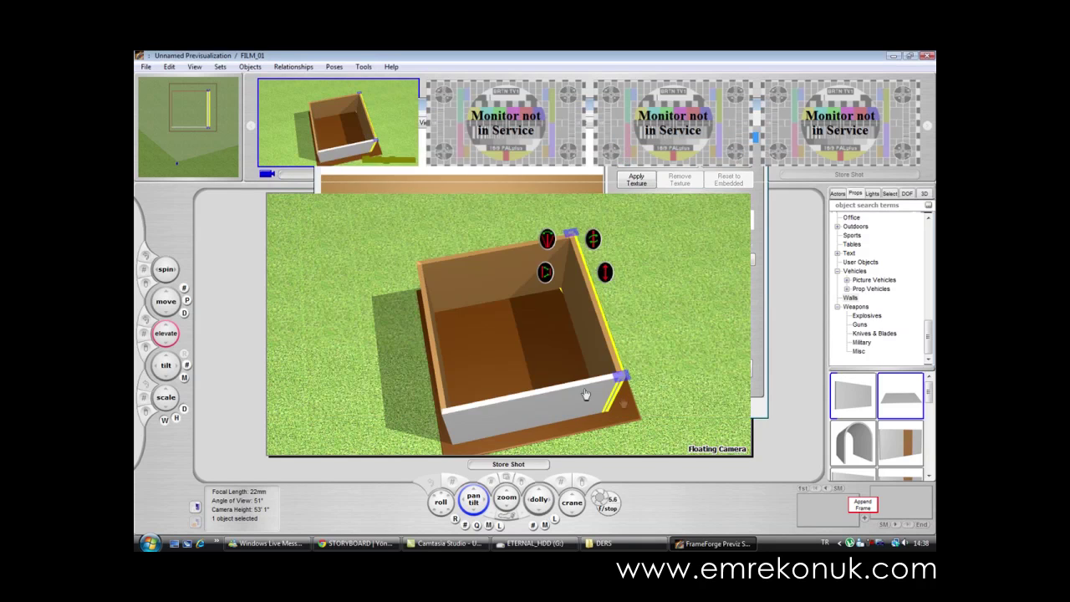
- Color the front wall's surfaces light brown (RGB 147, 107, 55) to match the other walls
{"action": "double_click", "coordinate": [556, 391]}
{"action": "left_click", "coordinate": [701, 121]}
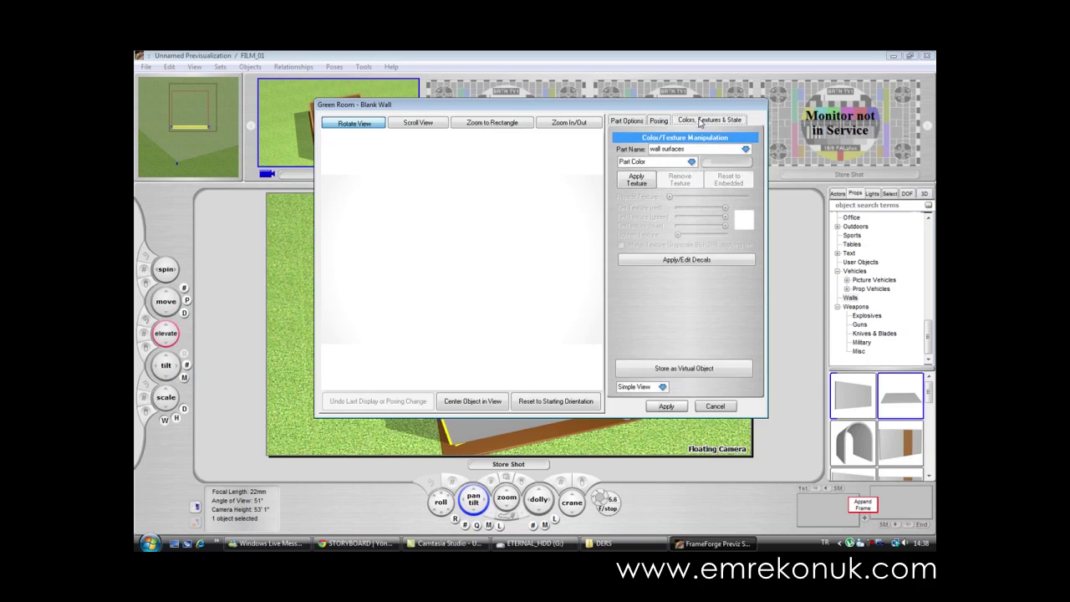
{"action": "left_click", "coordinate": [727, 162]}
{"action": "left_click", "coordinate": [490, 282]}
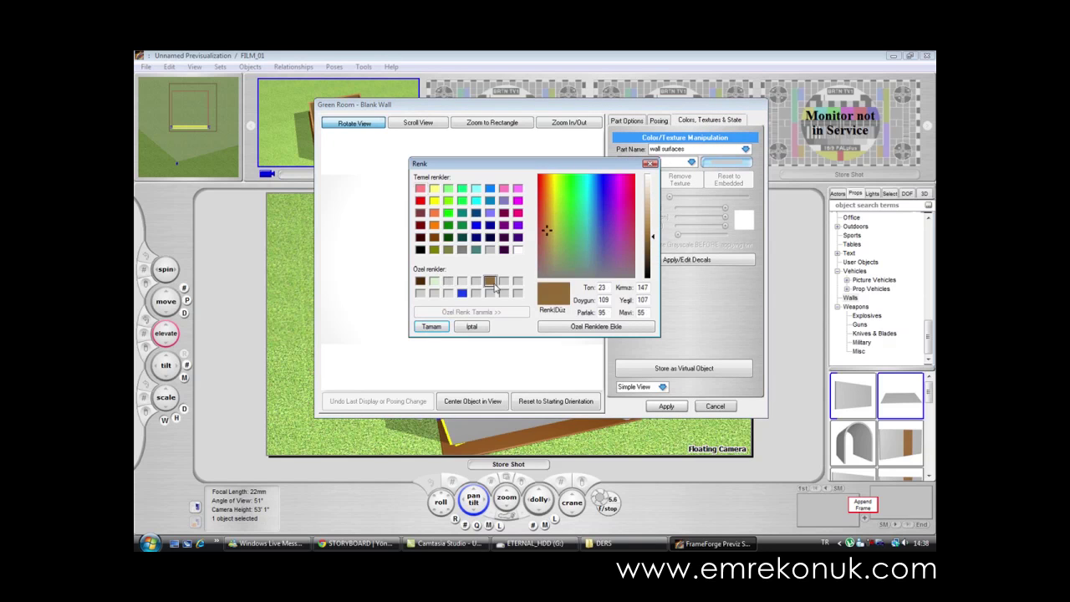
{"action": "left_click", "coordinate": [432, 326]}
{"action": "left_click", "coordinate": [666, 405]}
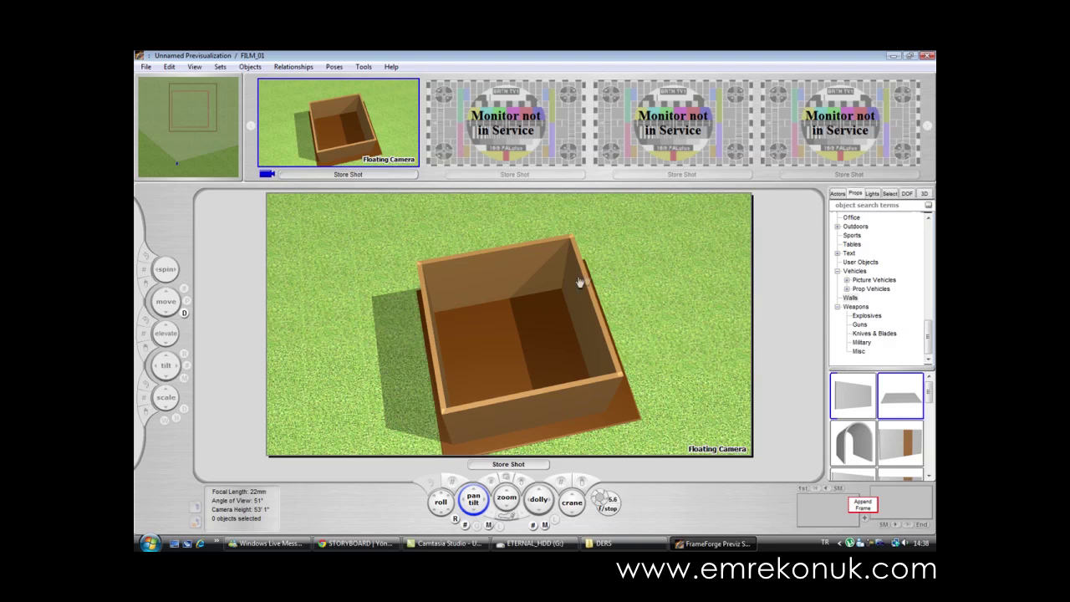
- Pull the far wall out of the room, turn it at an angle, and delete it
{"action": "left_click", "coordinate": [497, 268]}
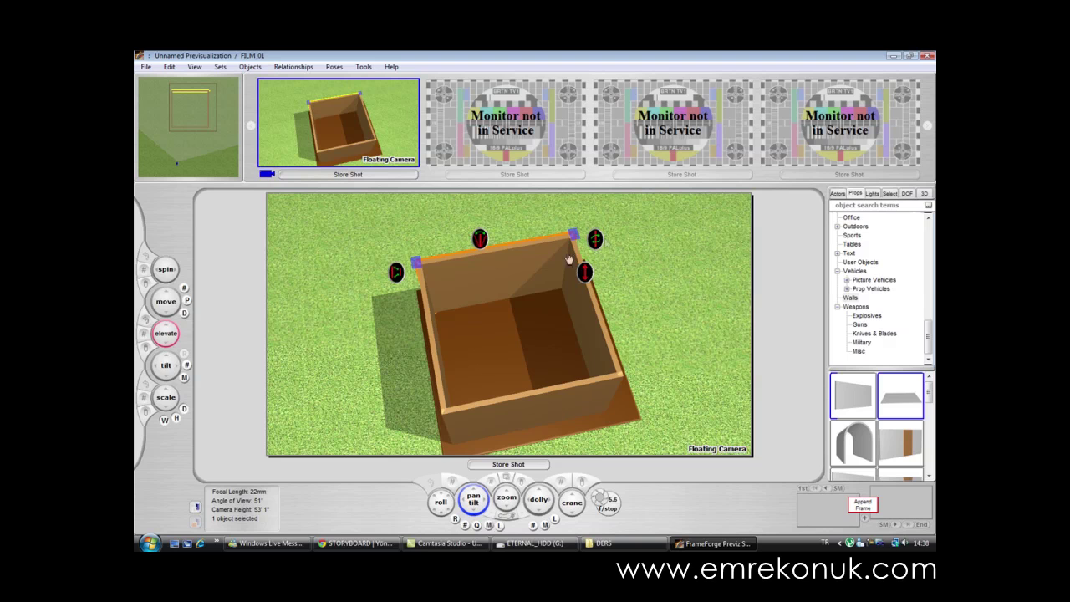
{"action": "mouse_move", "coordinate": [477, 282]}
{"action": "left_mouse_down"}
{"action": "mouse_move", "coordinate": [492, 242]}
{"action": "mouse_move", "coordinate": [481, 219]}
{"action": "mouse_move", "coordinate": [394, 251]}
{"action": "mouse_move", "coordinate": [437, 198]}
{"action": "left_mouse_up"}
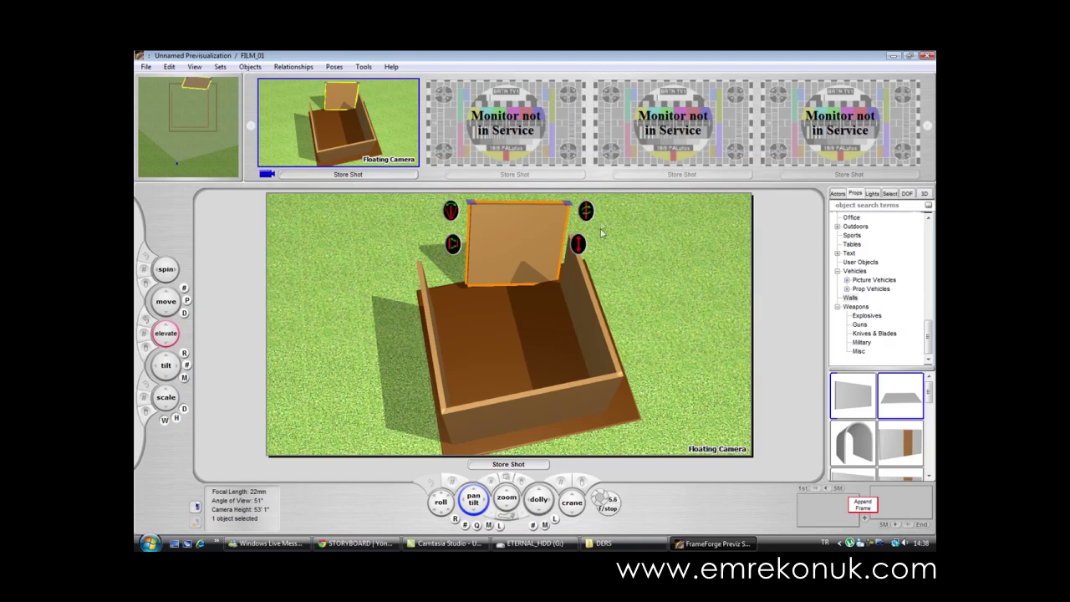
{"action": "left_click_drag", "start_coordinate": [572, 266], "coordinate": [370, 241]}
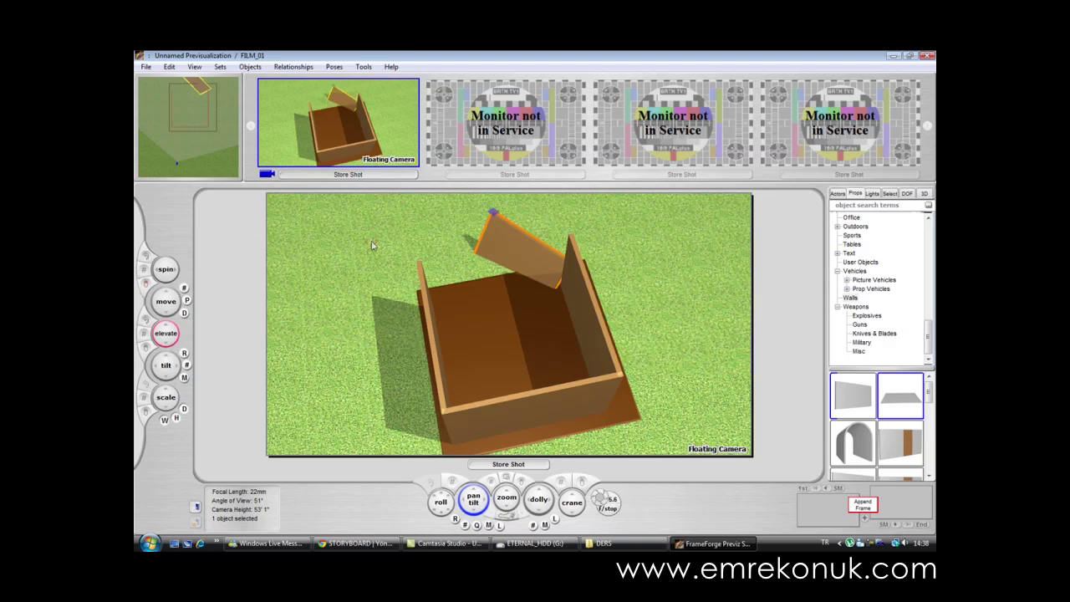
{"action": "key", "text": "Delete"}
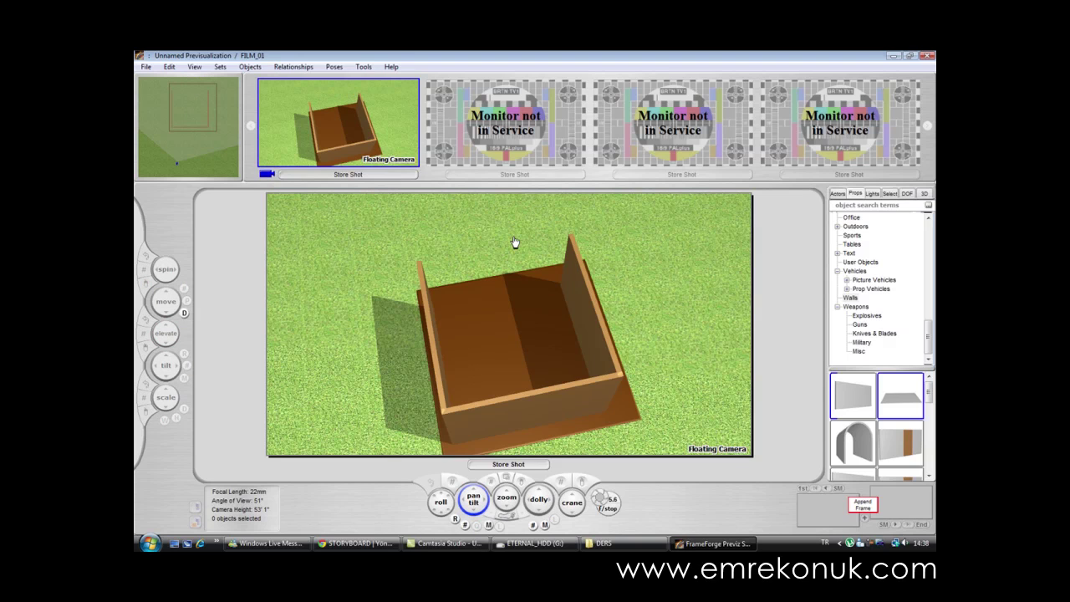
- Select the room's left wall
{"action": "left_click", "coordinate": [430, 320]}
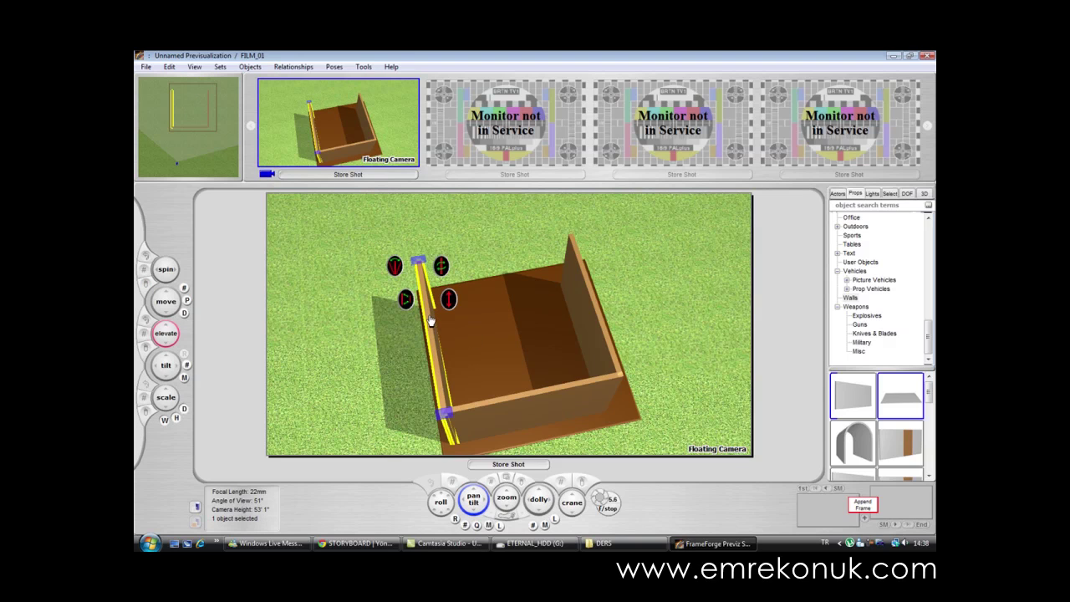